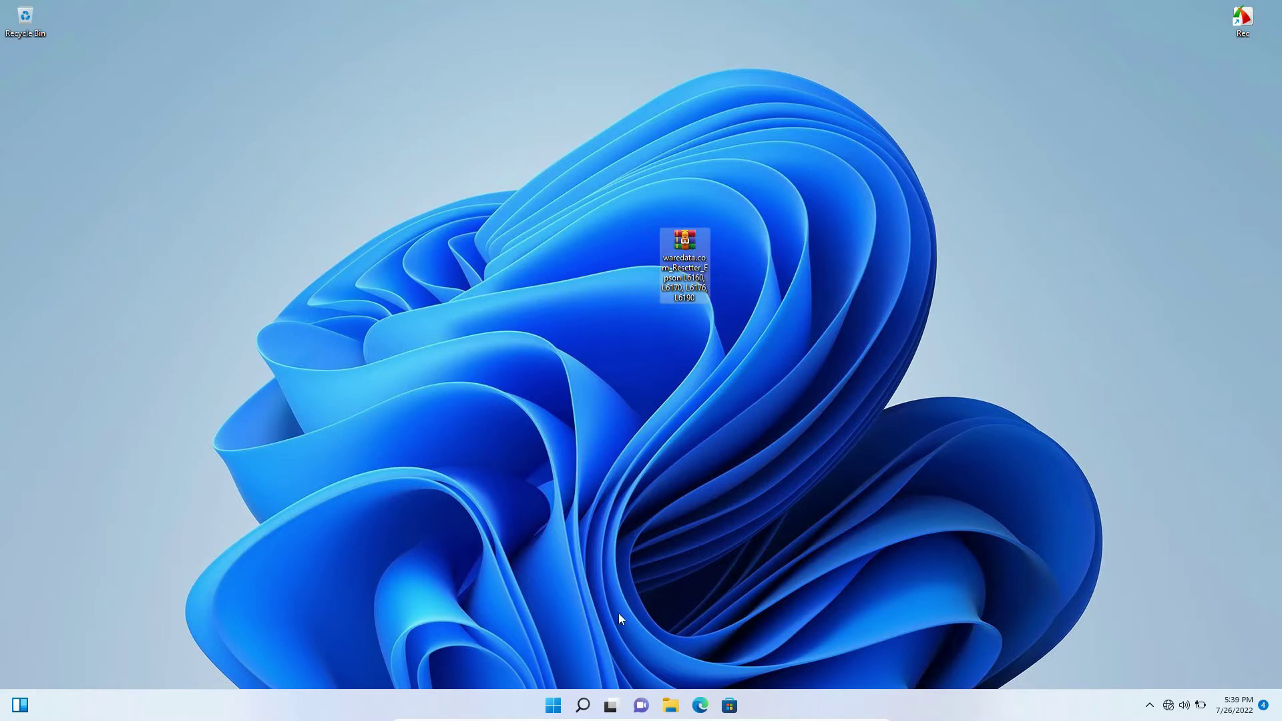
- Turn off real-time protection in the Windows Security virus & threat protection settings and close the window
left_click(582, 704)
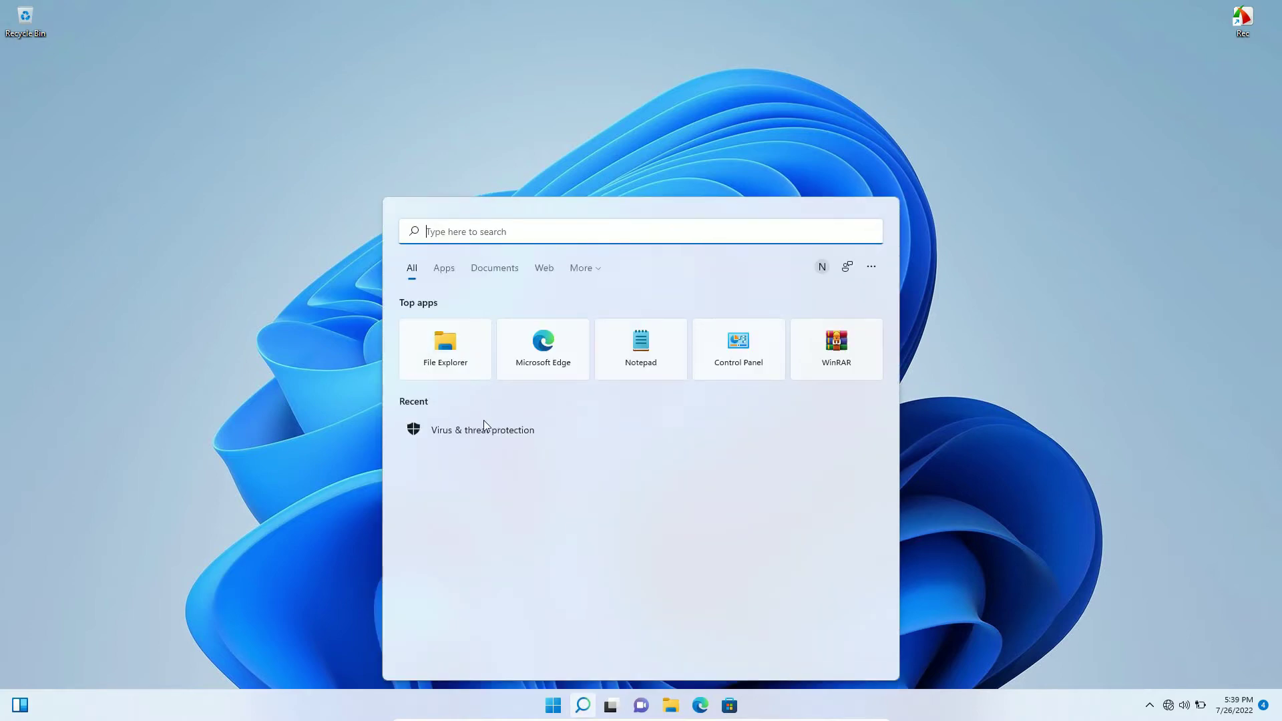
left_click(488, 434)
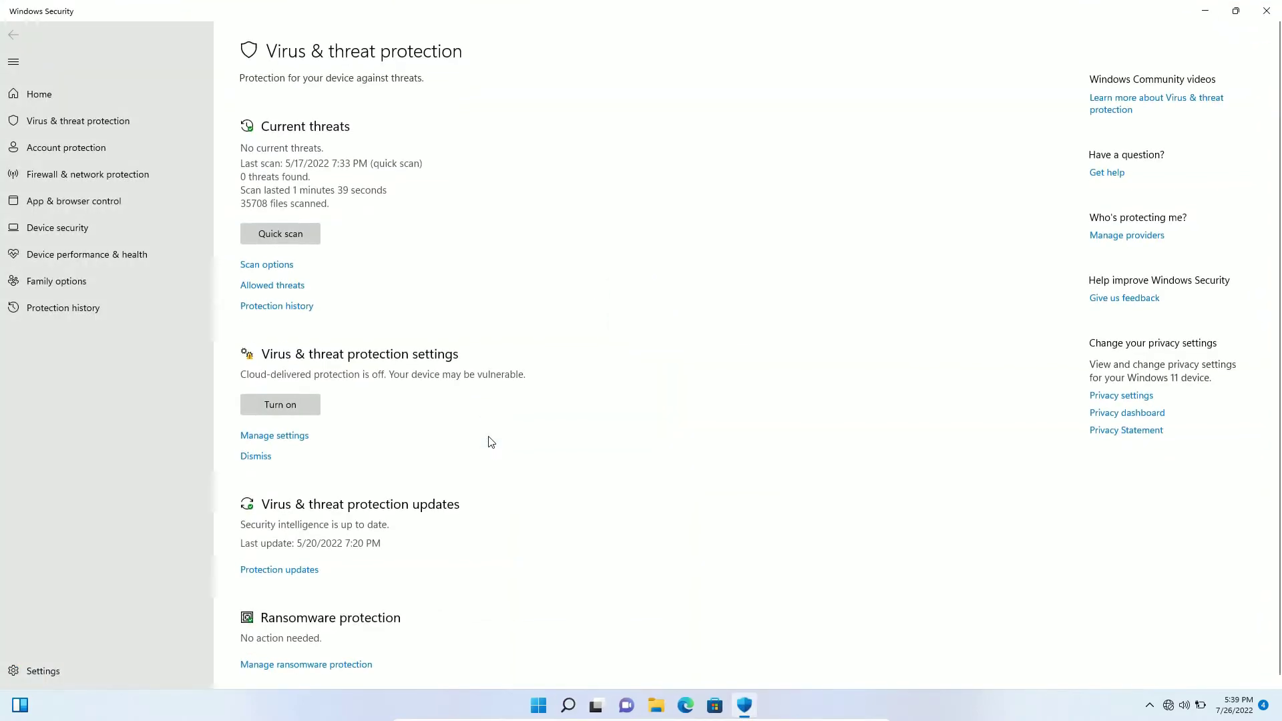
left_click(300, 436)
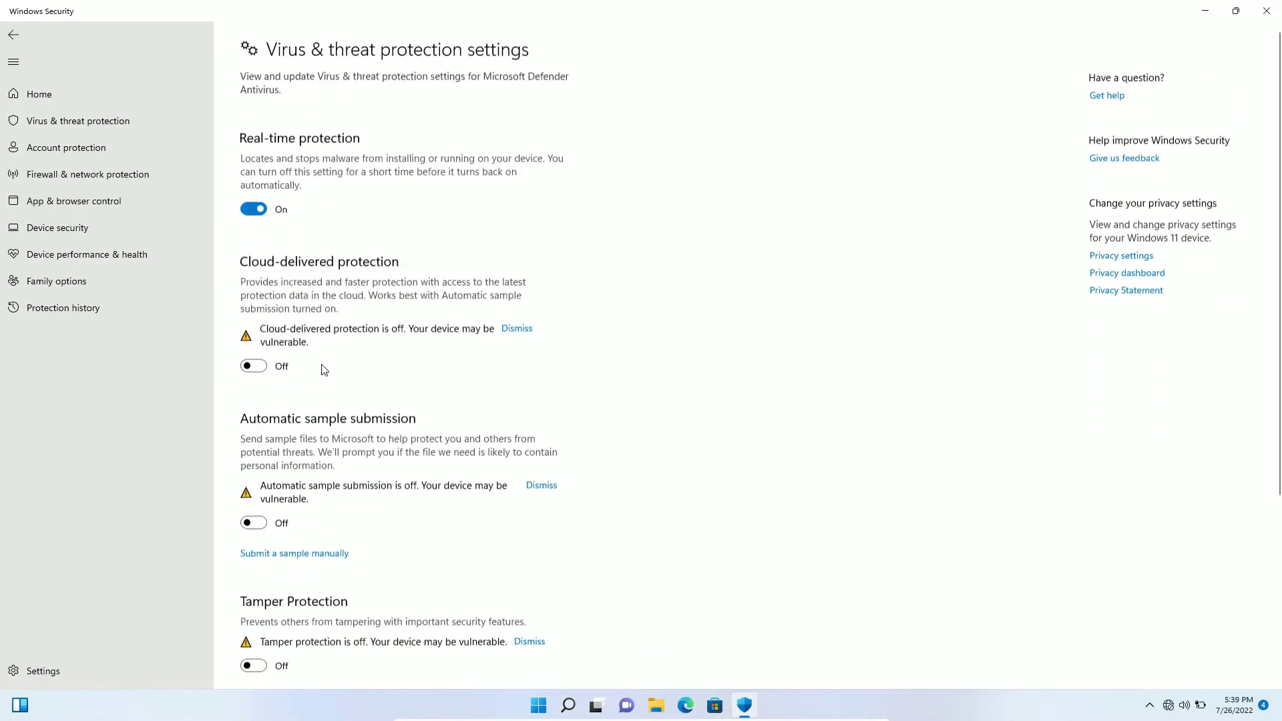
left_click(254, 209)
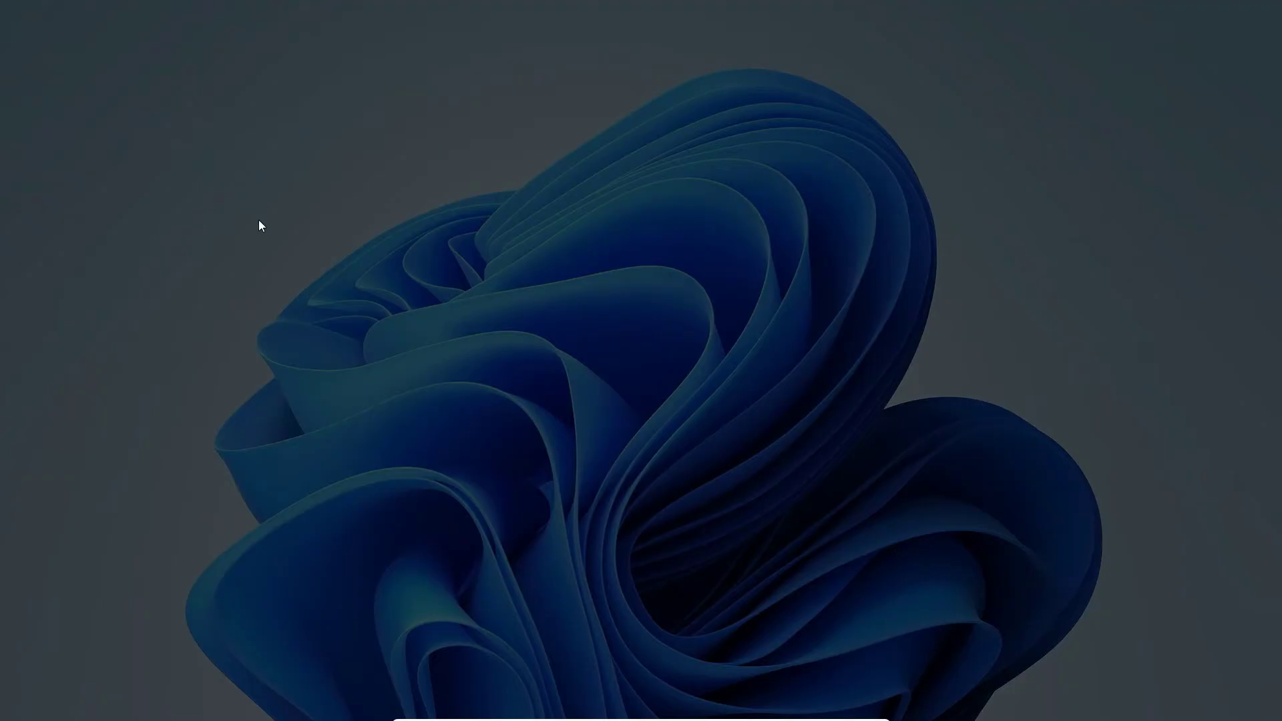
left_click(604, 451)
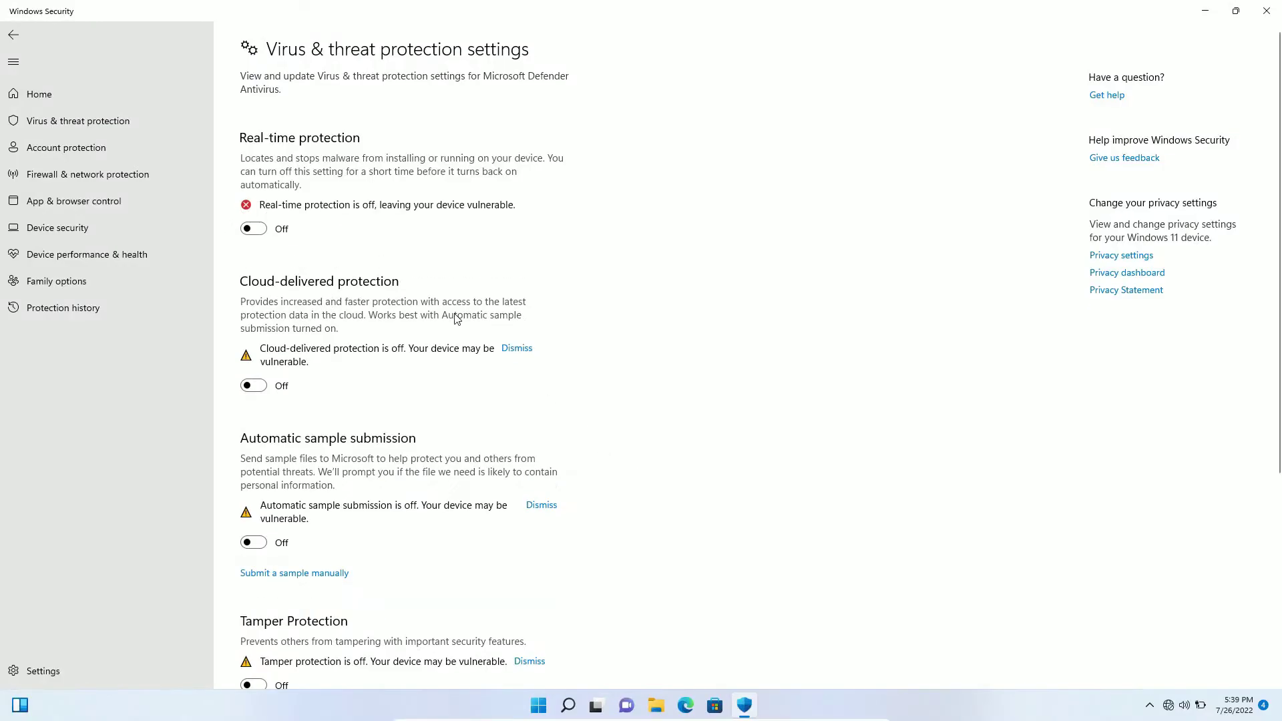
scroll(457, 319, "down", 3)
key("alt+F4")
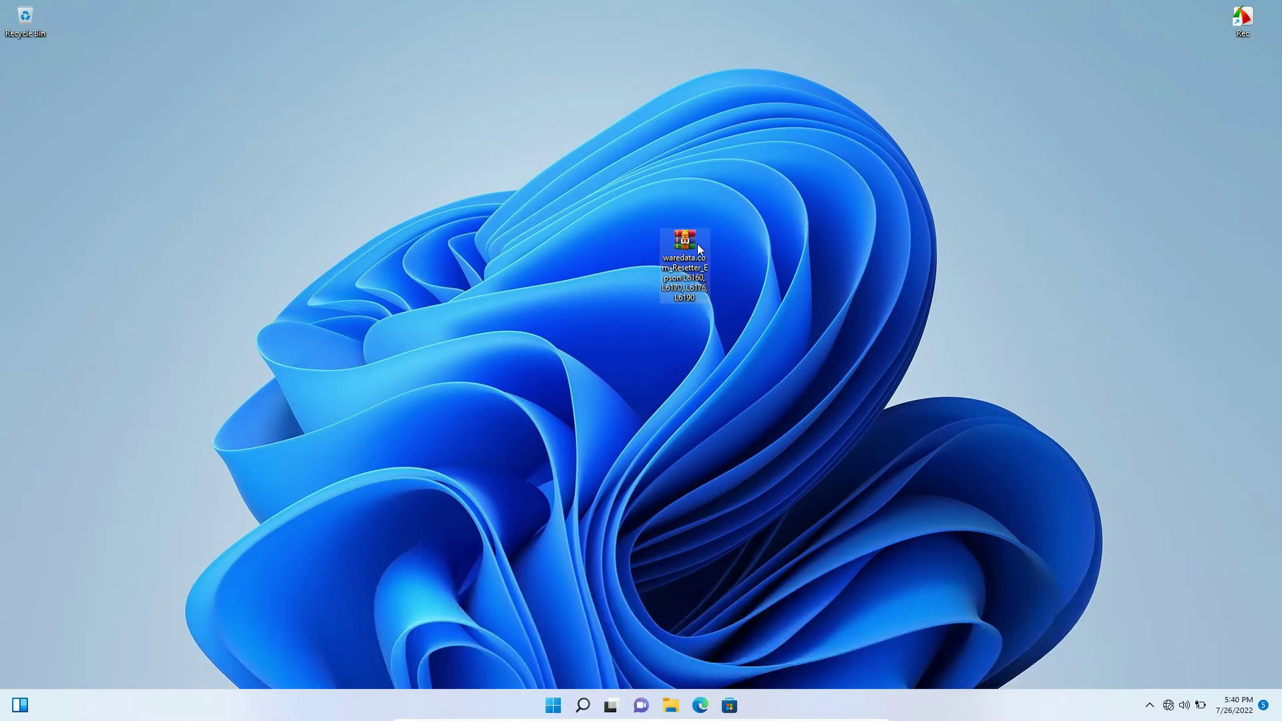
- Extract the waredata.com_Resetter_Epson L6160, L6170, L6176, L6190 archive to the desktop with WinRAR
right_click(697, 245)
mouse_move(790, 421)
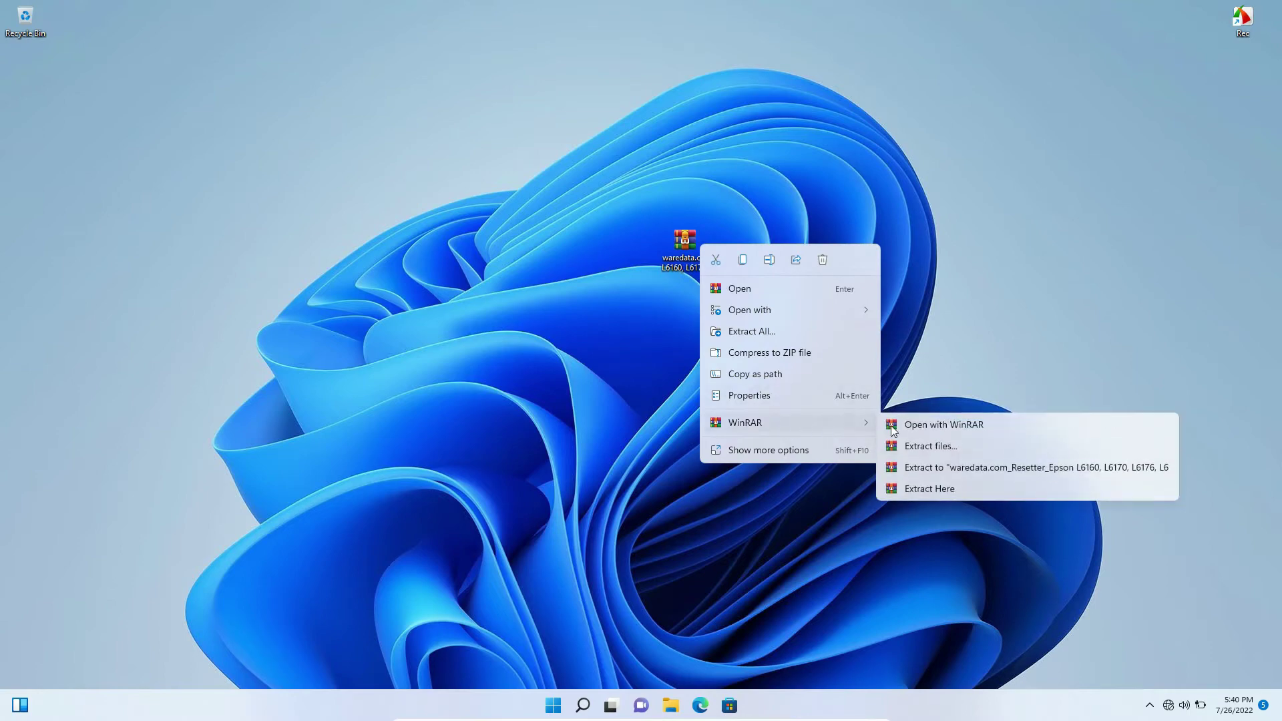
left_click(958, 490)
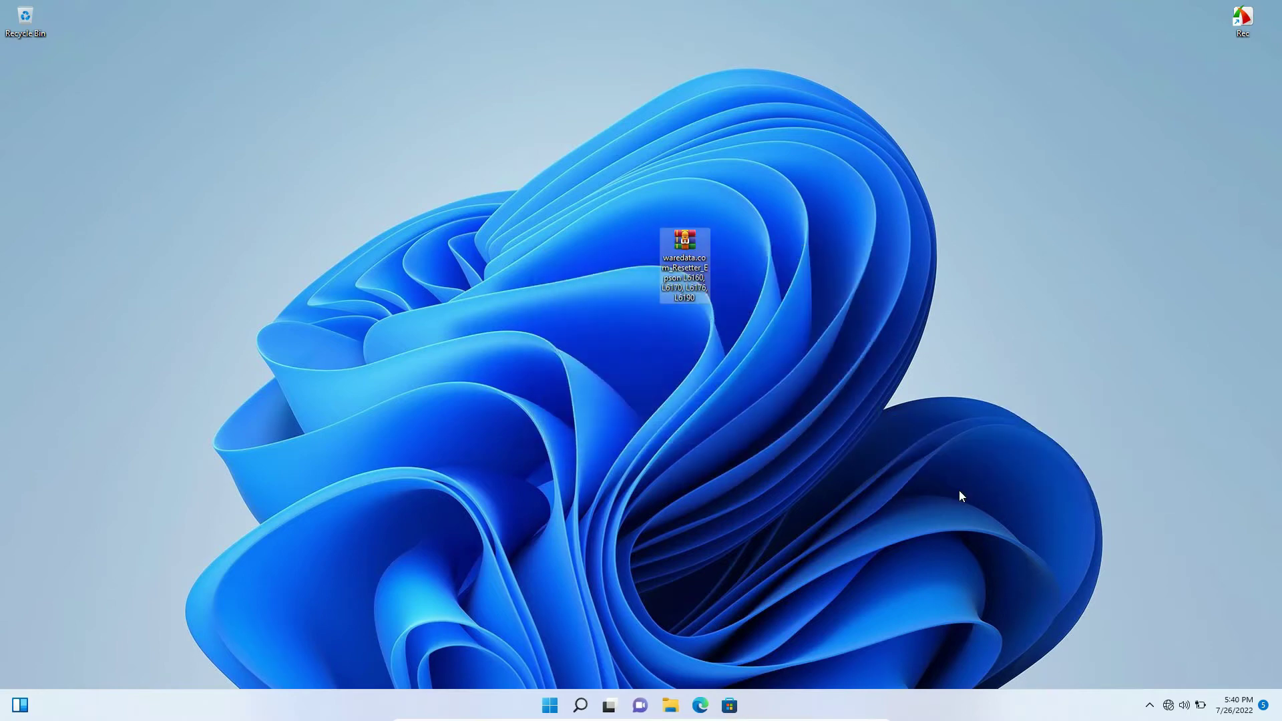
- Run AdjProg L6160, L6170, L6176 & L6190 from the extracted folder, then copy and dismiss its license notice
double_click(40, 86)
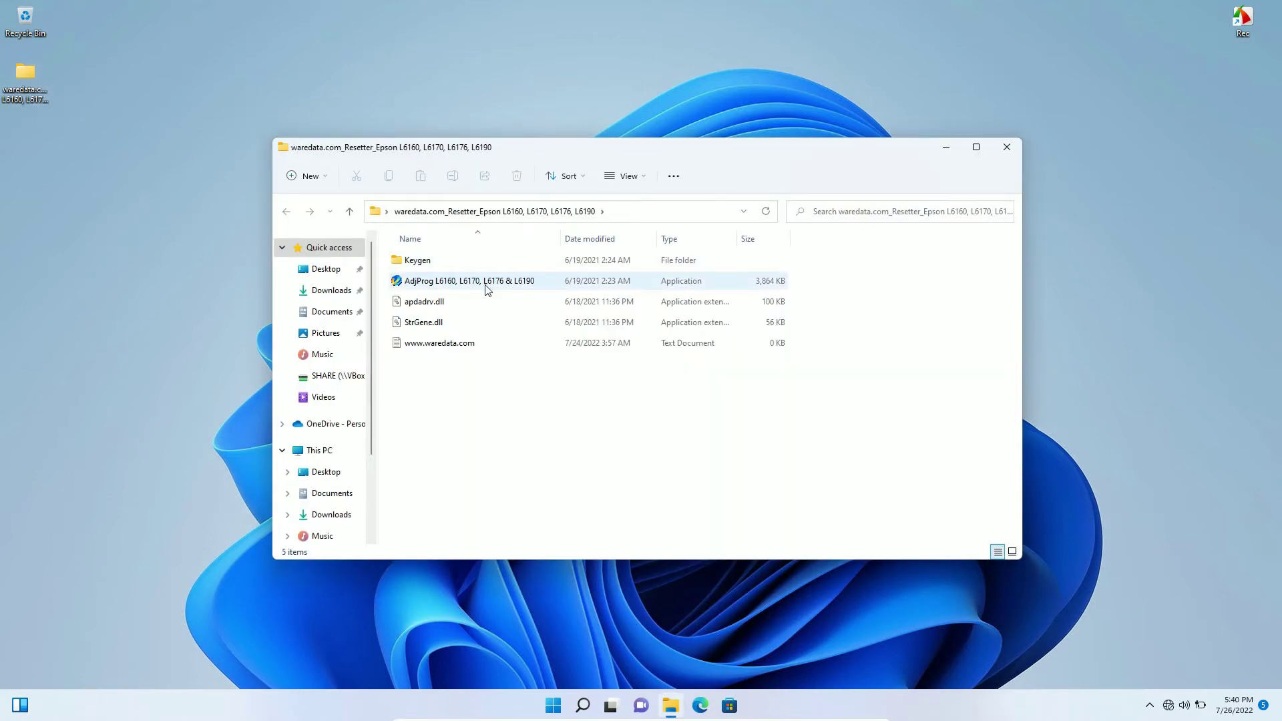
double_click(486, 288)
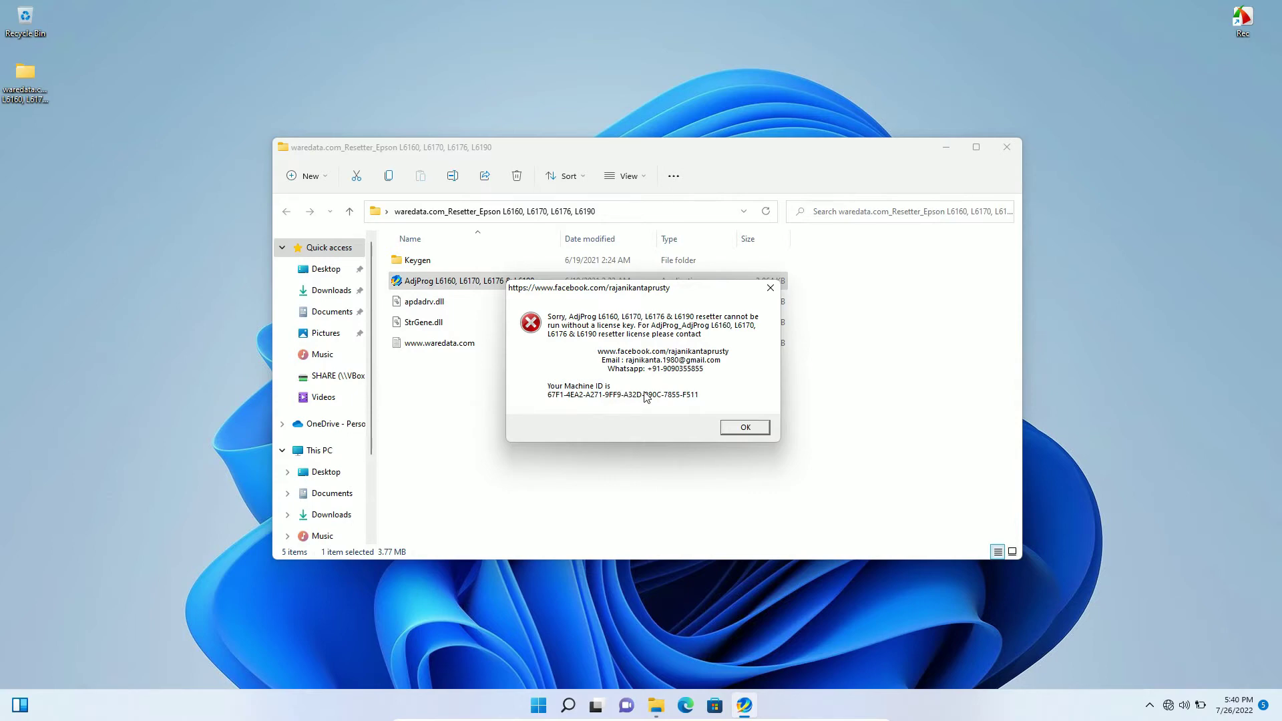
left_click(741, 430)
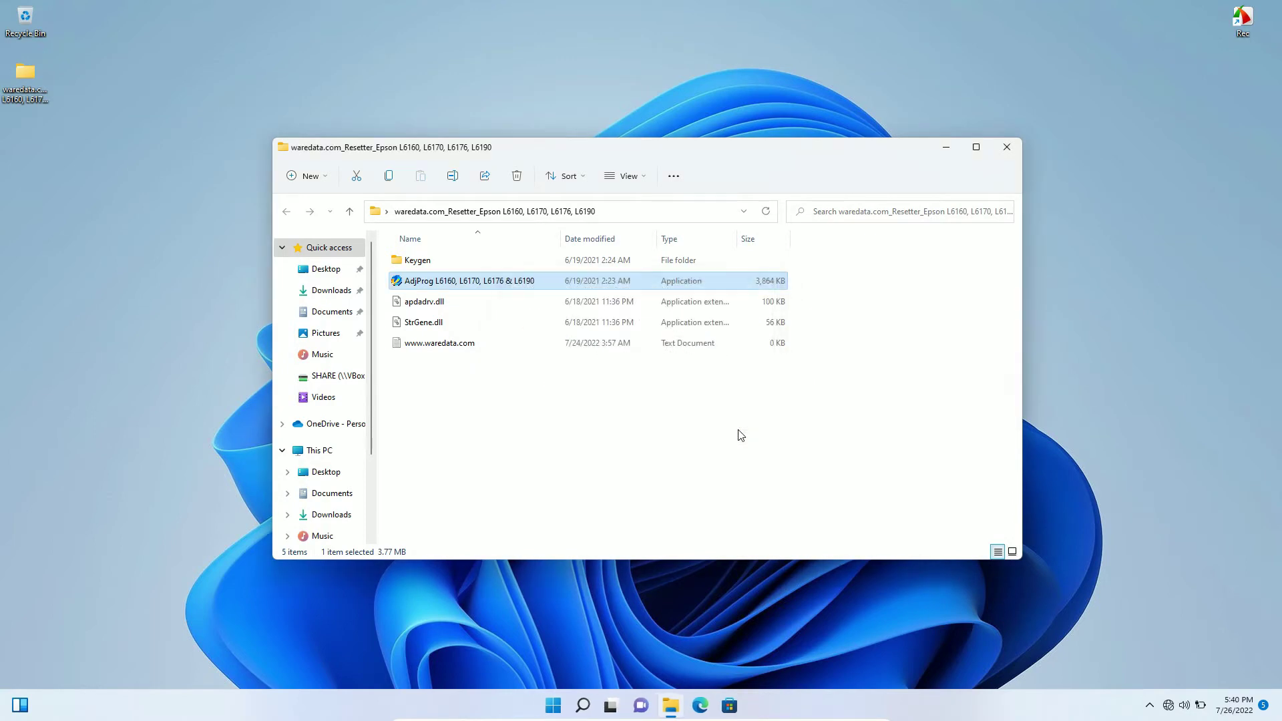
- Open Notepad and paste the copied license notice into an empty document
left_click(584, 707)
left_click(651, 348)
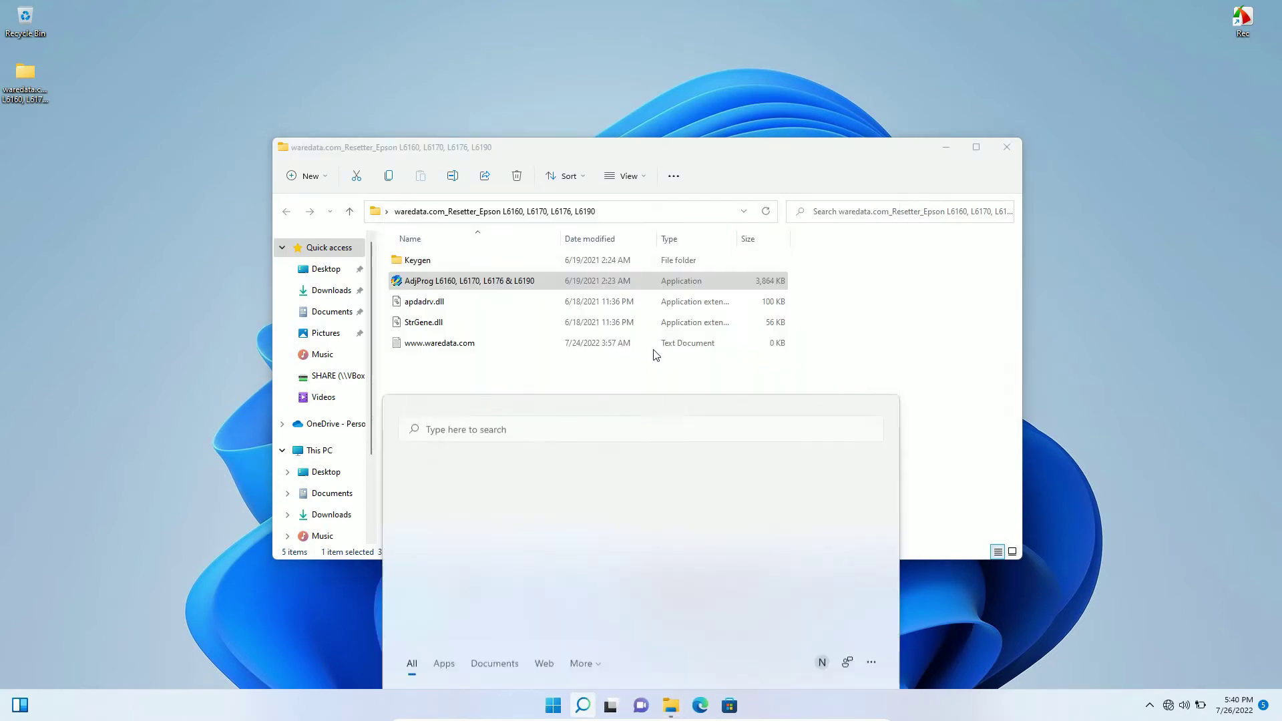
key("ctrl+v")
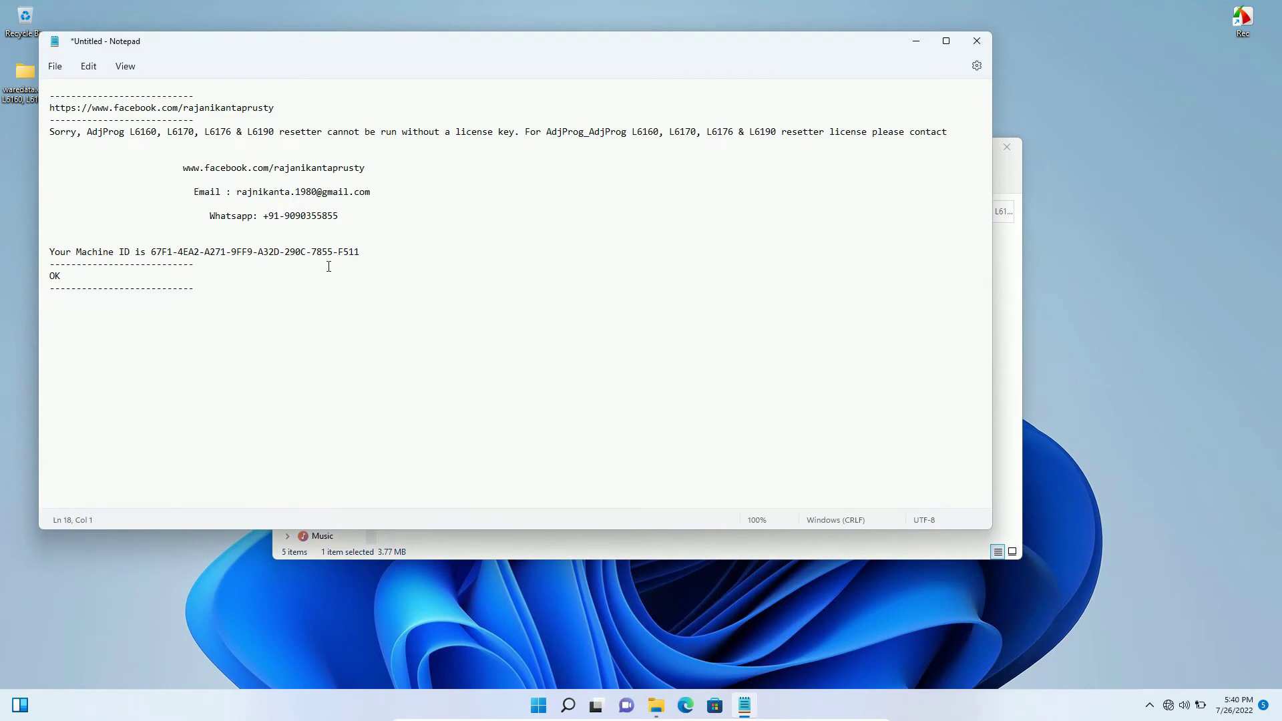
- Delete all the pasted notice text in Notepad except the machine ID itself
left_click_drag(177, 319, 83, 259)
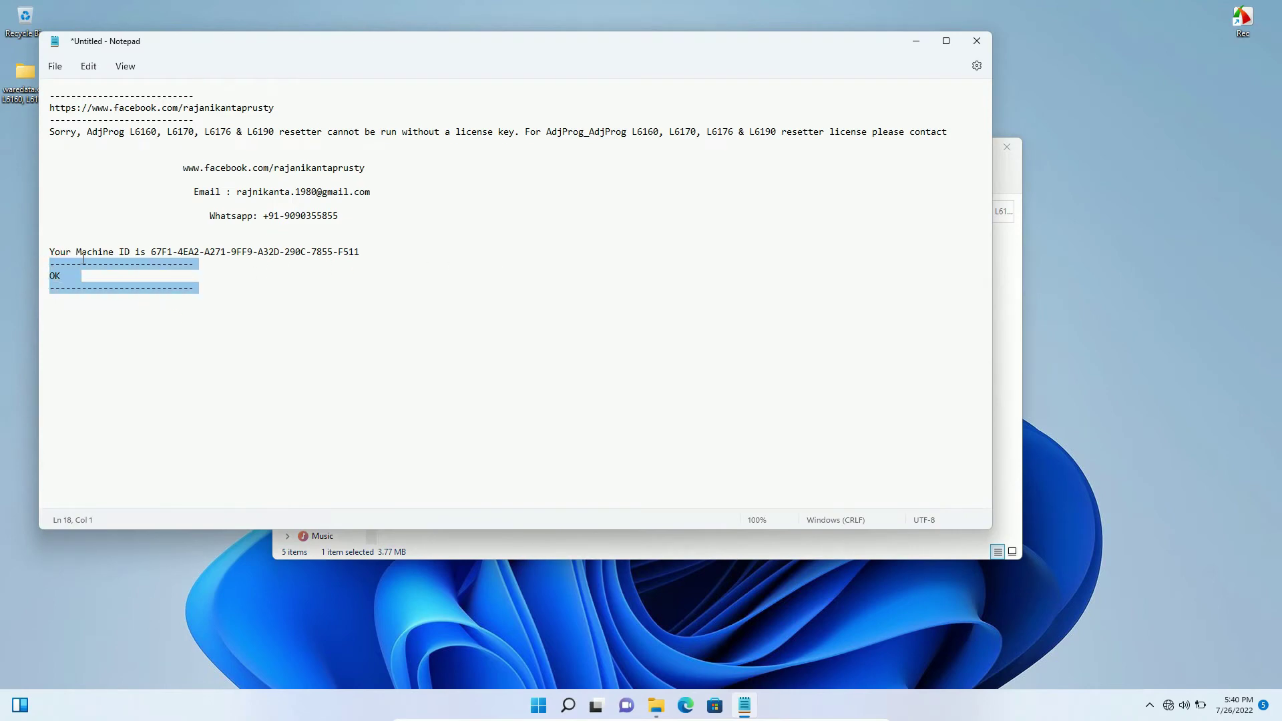
key("Delete")
left_click_drag(357, 217, 53, 93)
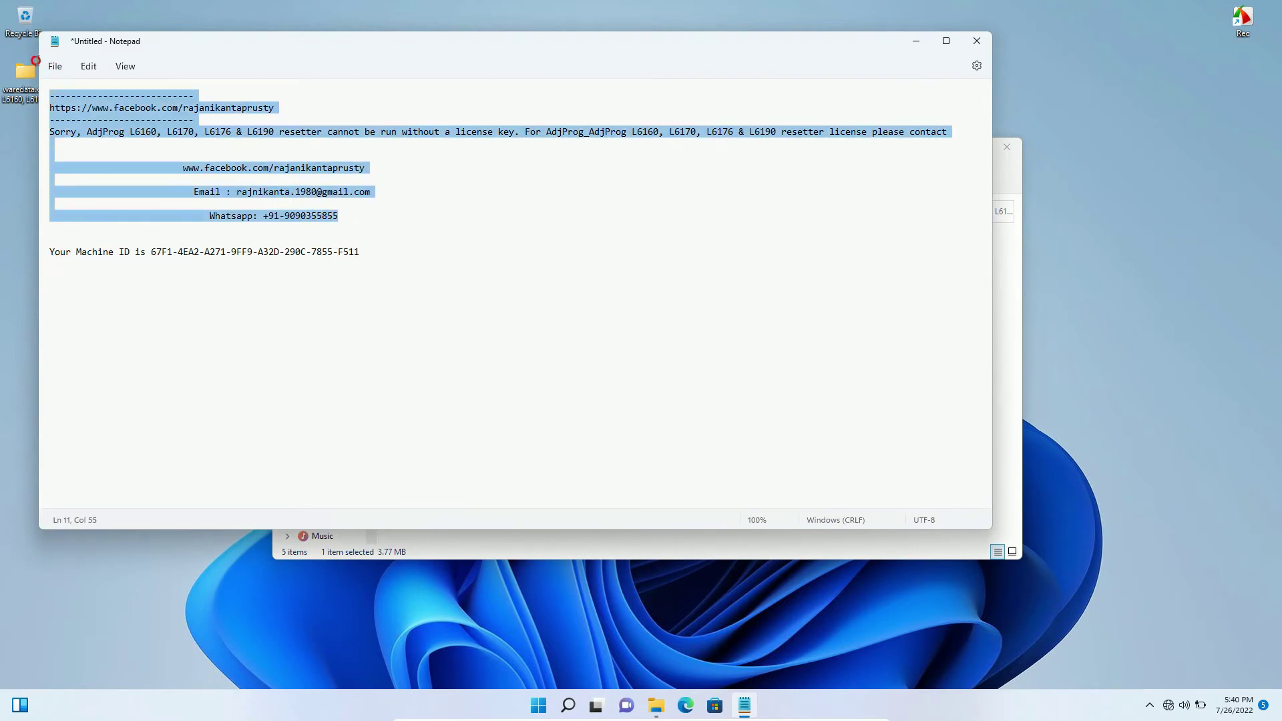
key("Delete")
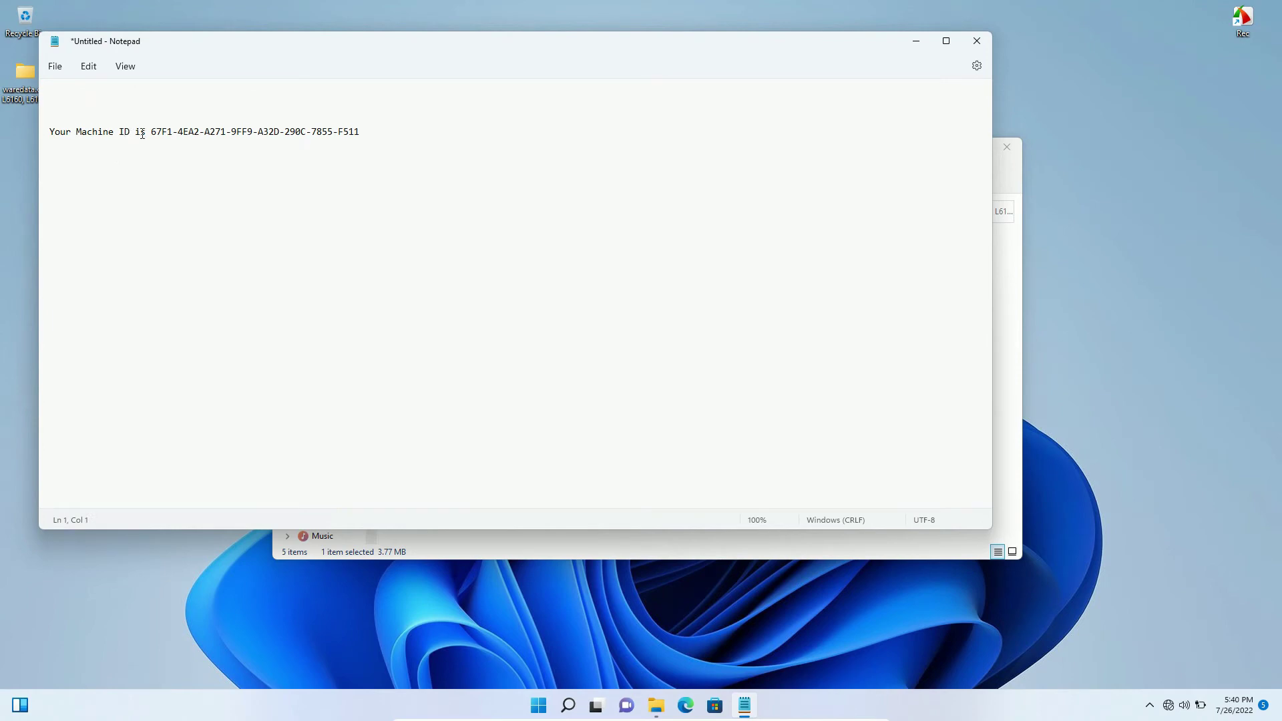
left_click_drag(150, 132, 12, 115)
key("Delete")
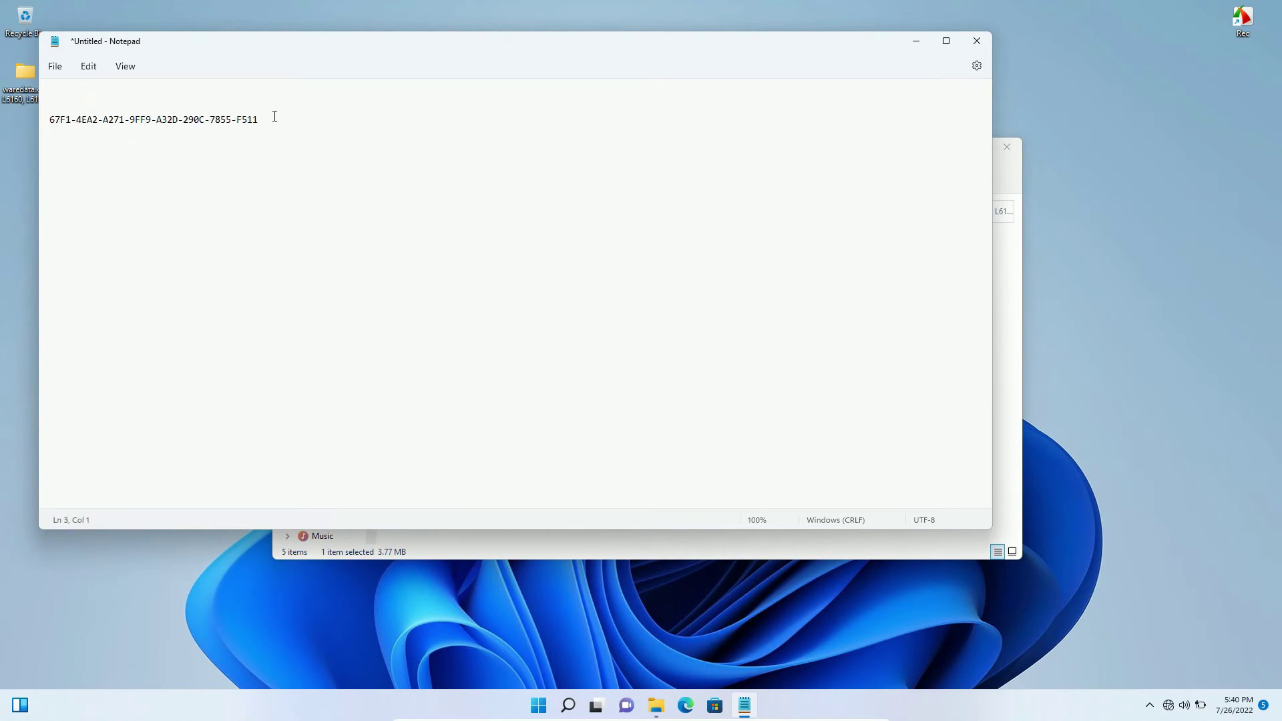
- Copy the machine ID from the Notepad document and minimize Notepad
left_click_drag(275, 117, 40, 118)
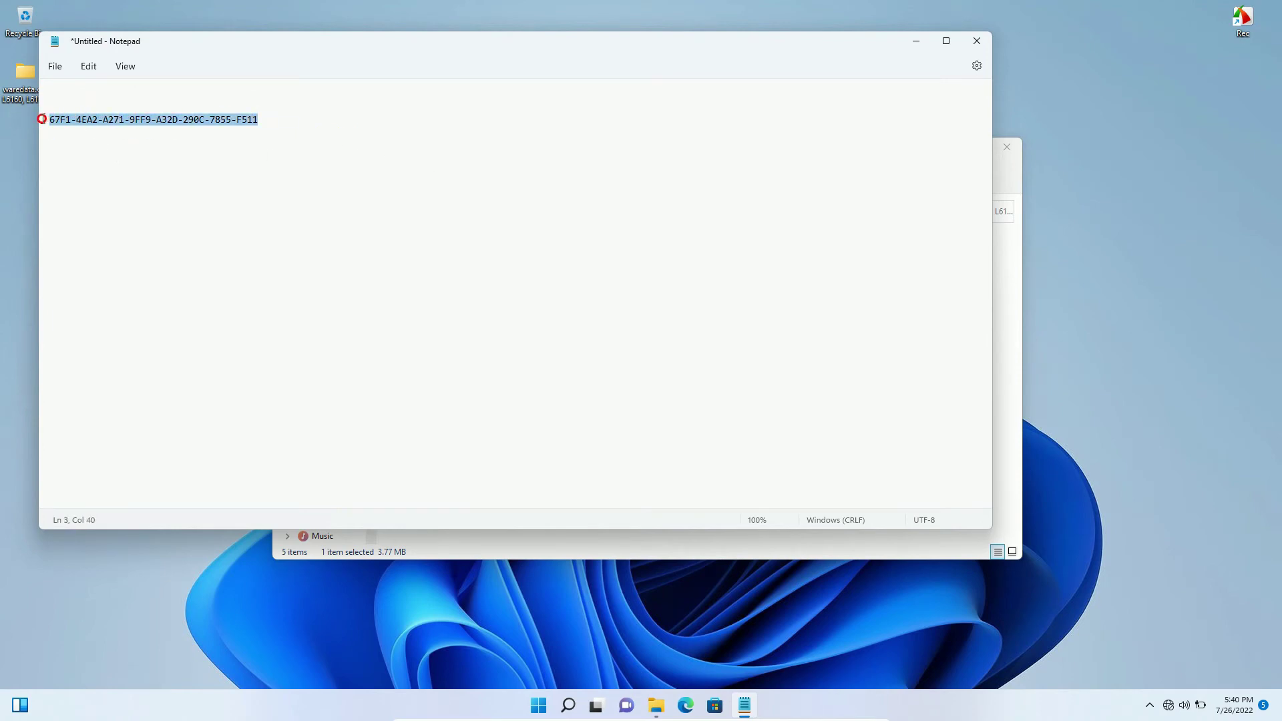
right_click(114, 118)
left_click(171, 184)
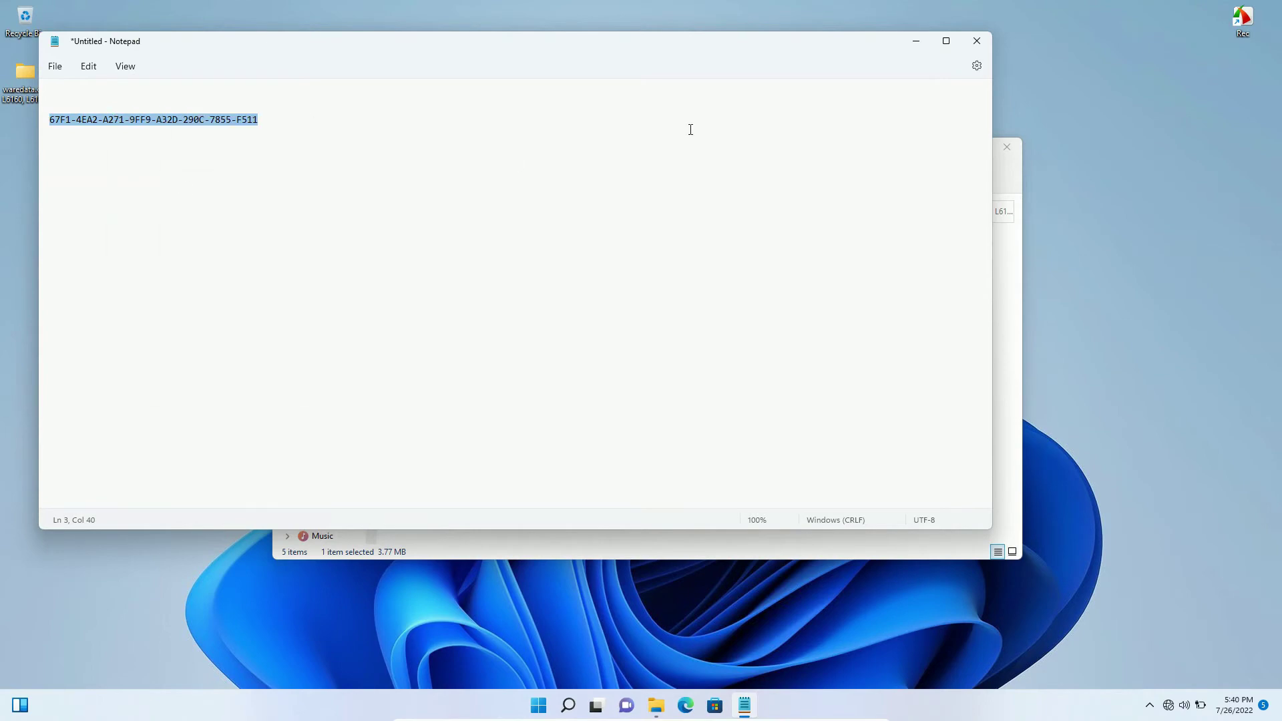
left_click(915, 52)
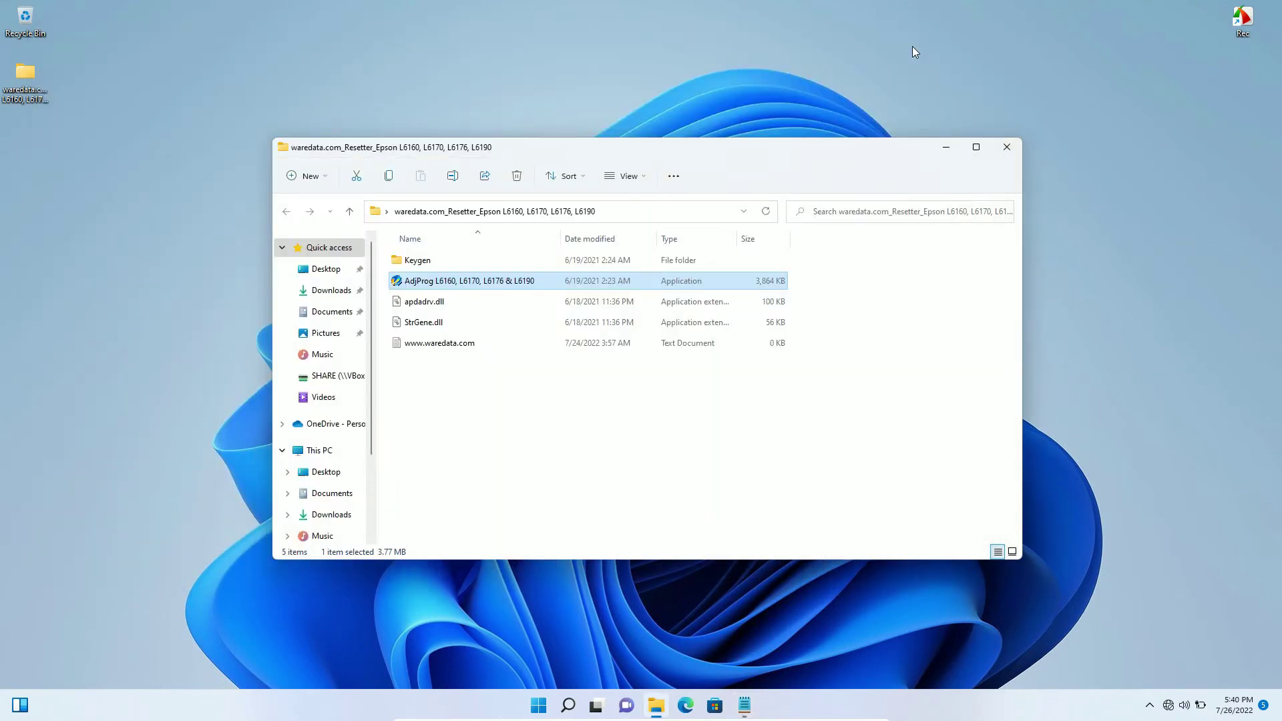
- Launch WLGen_L6160, L6170, L6176 & L6190 from the Keygen folder and open its License Manager
double_click(547, 266)
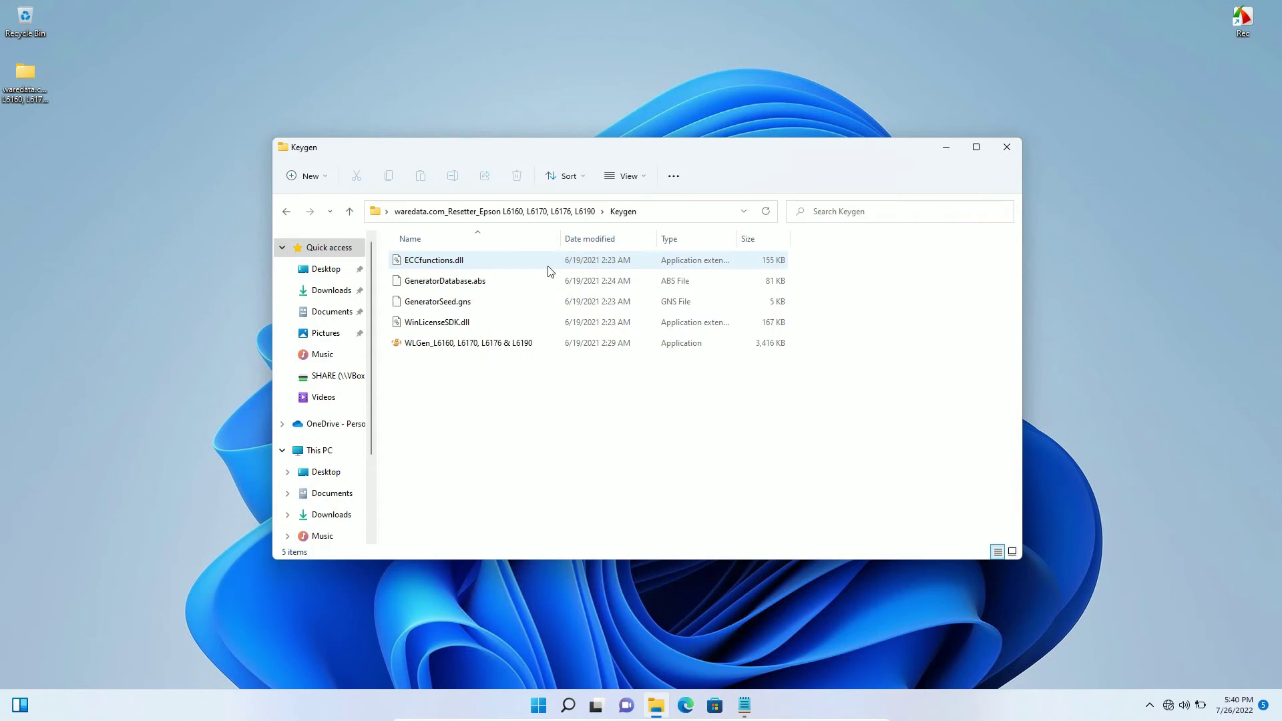
double_click(559, 341)
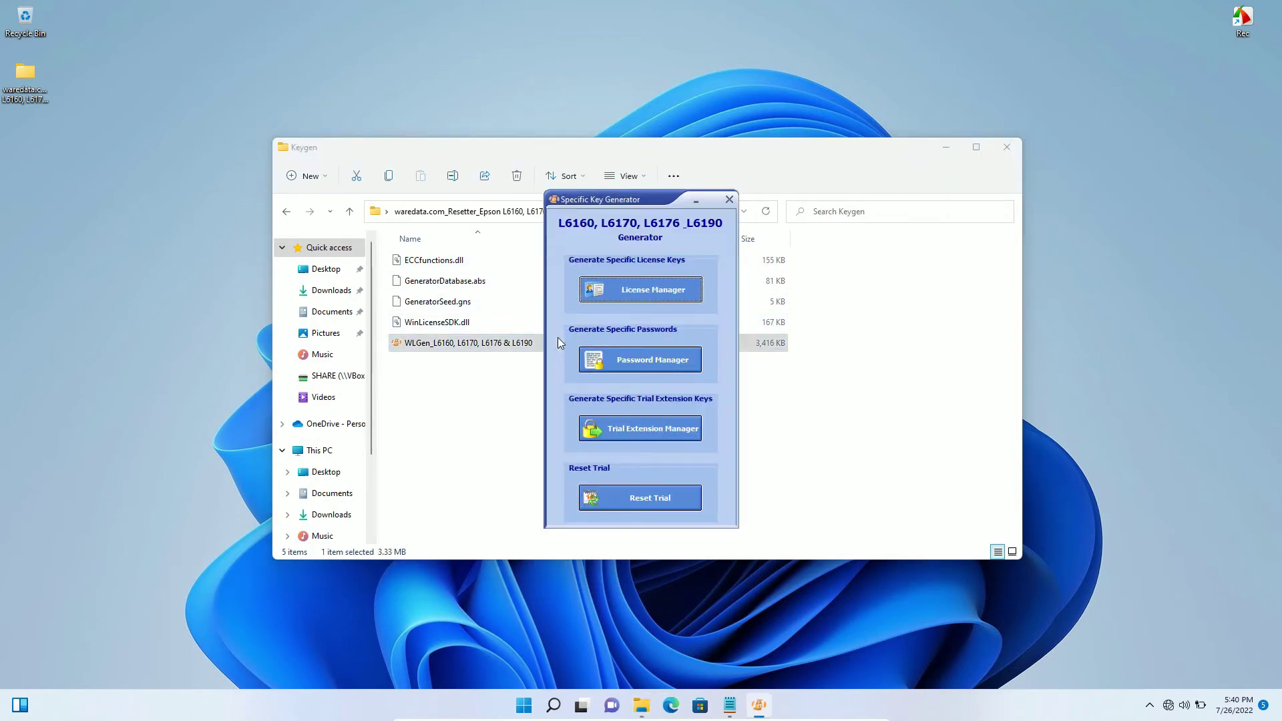
left_click(678, 301)
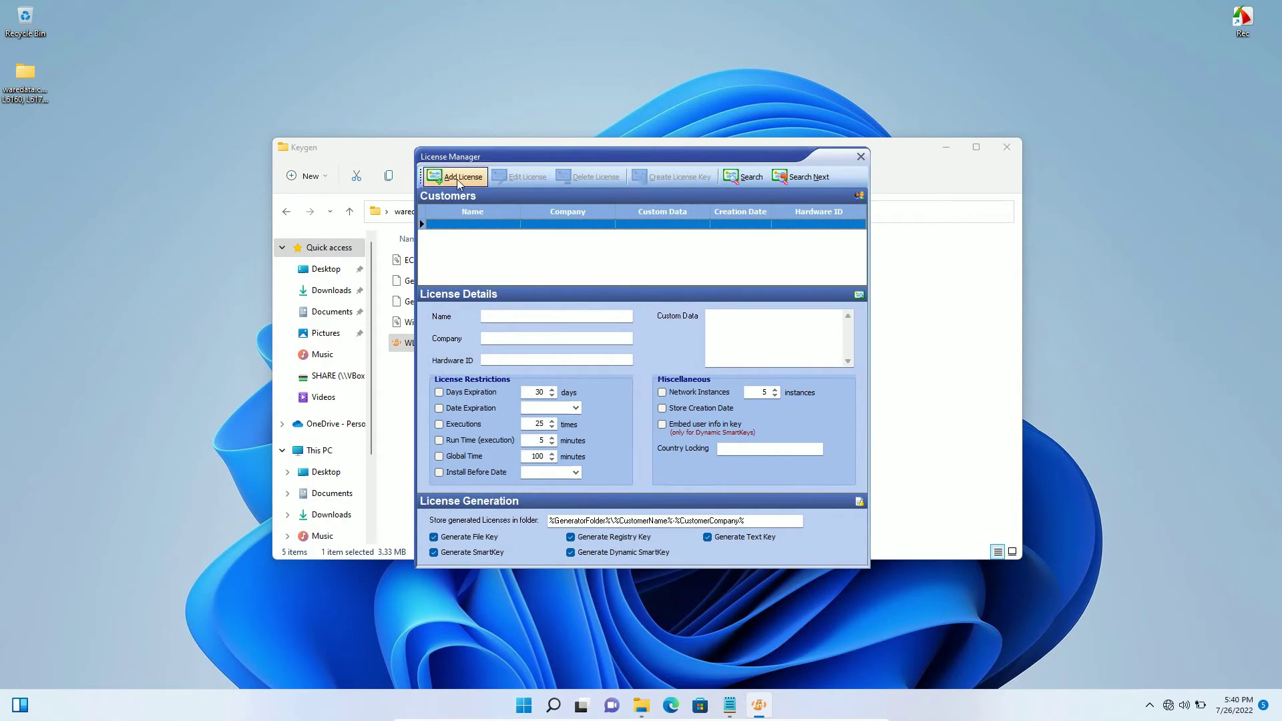
- Start a new license with customer WareData, paste the copied machine ID as hardware ID, and compare it with the Notepad text
left_click(458, 179)
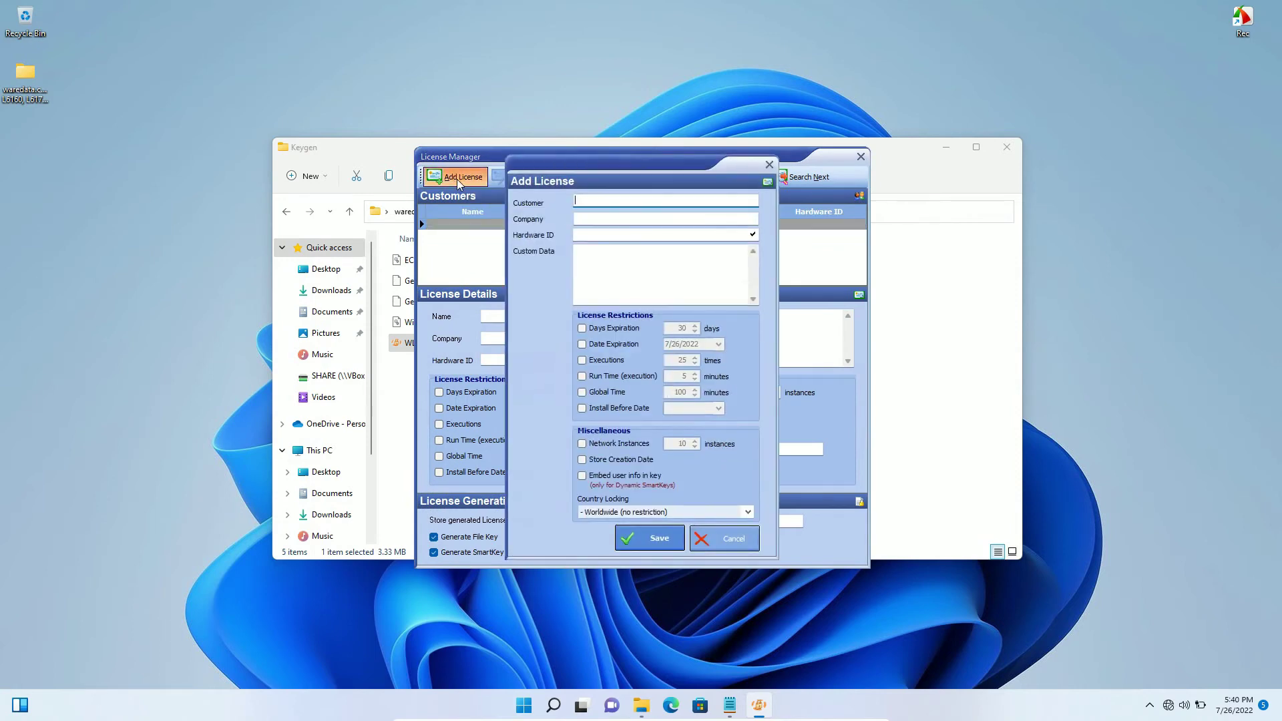
type("WareData")
left_click(659, 216)
left_click(652, 239)
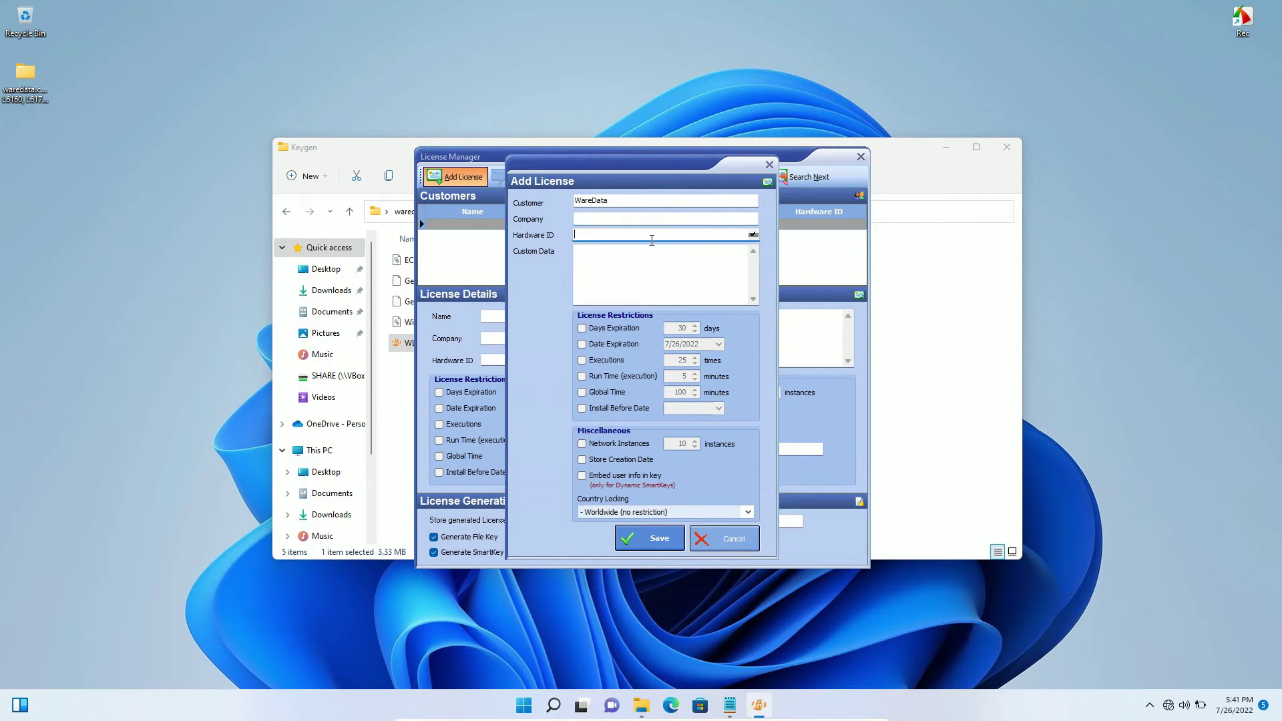
right_click(652, 236)
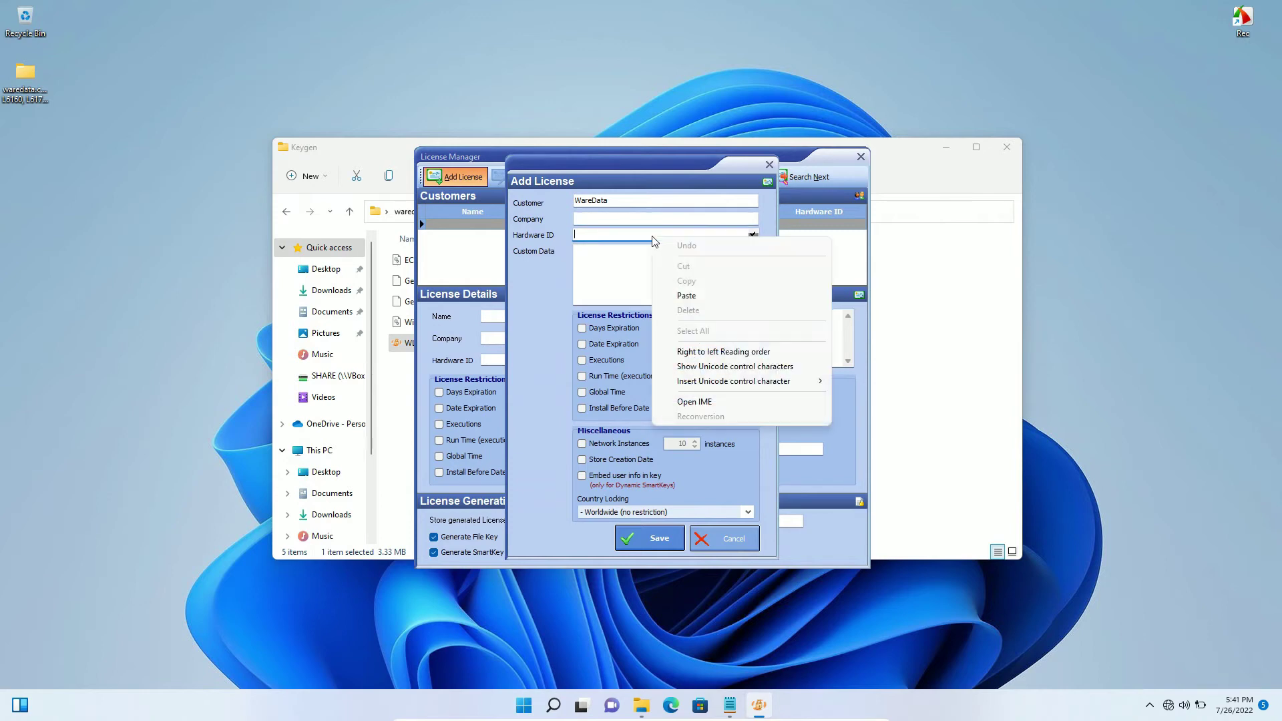
left_click(687, 295)
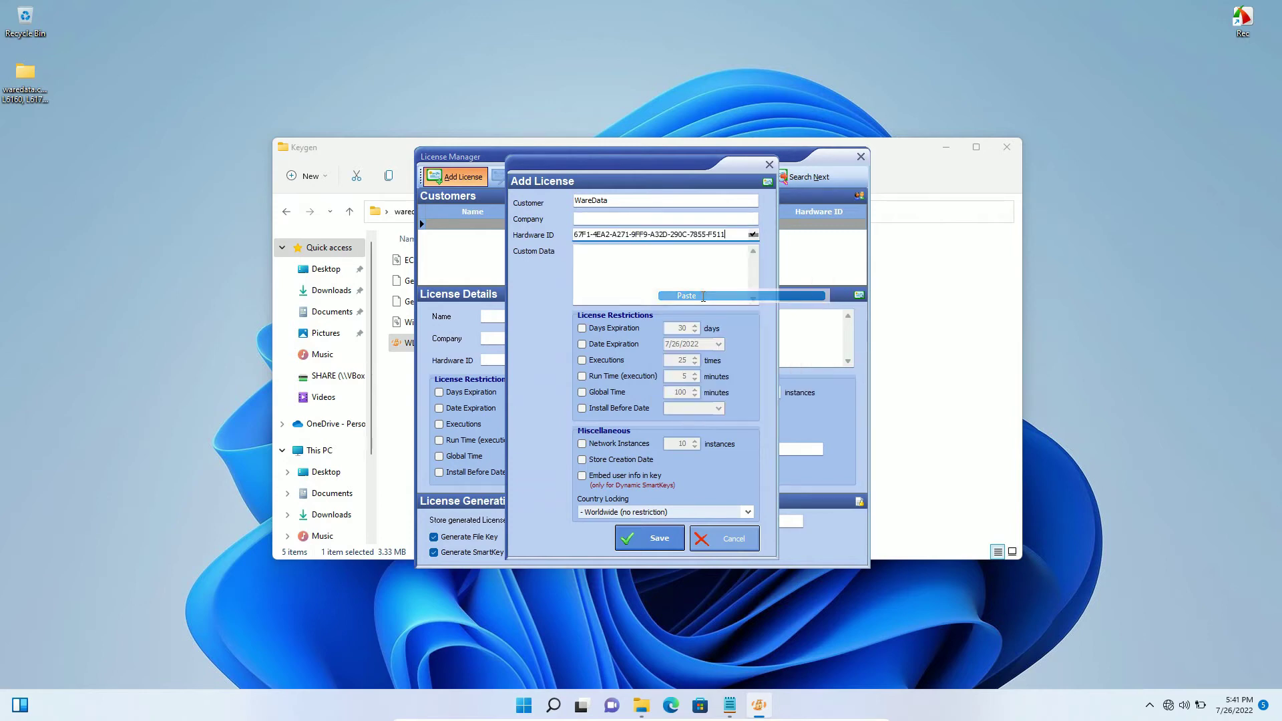
left_click(729, 706)
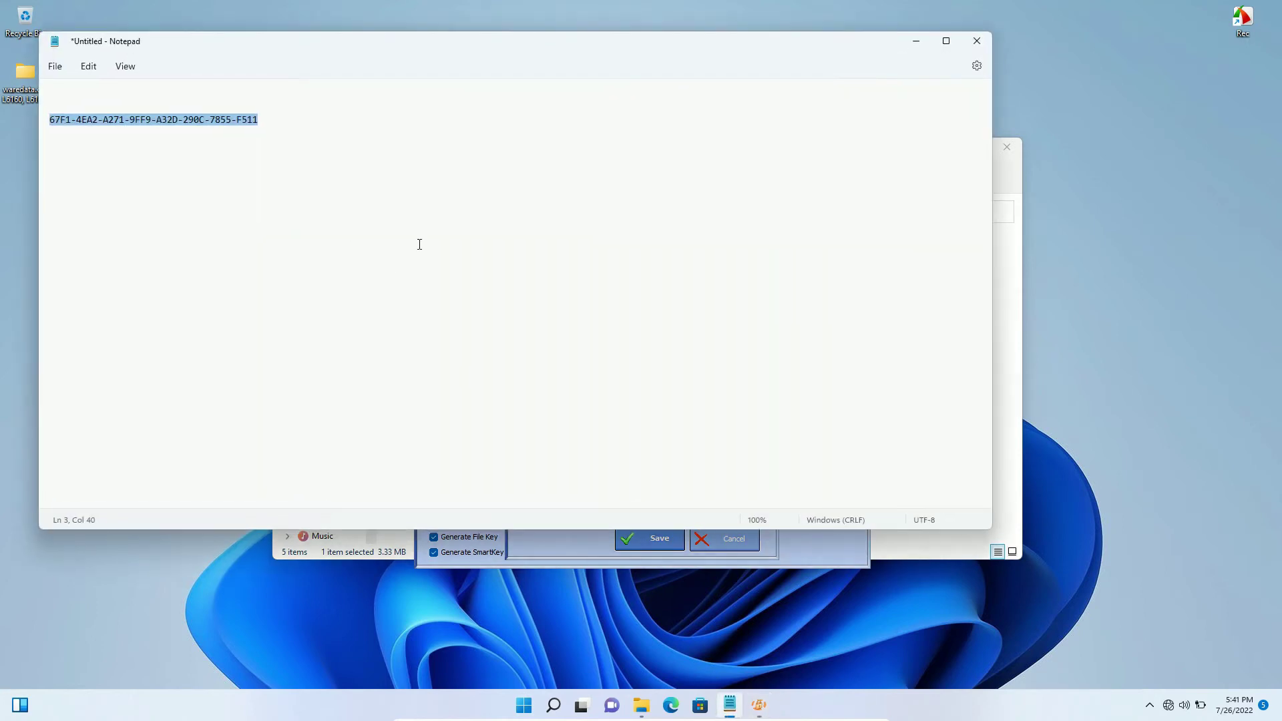
left_click(916, 41)
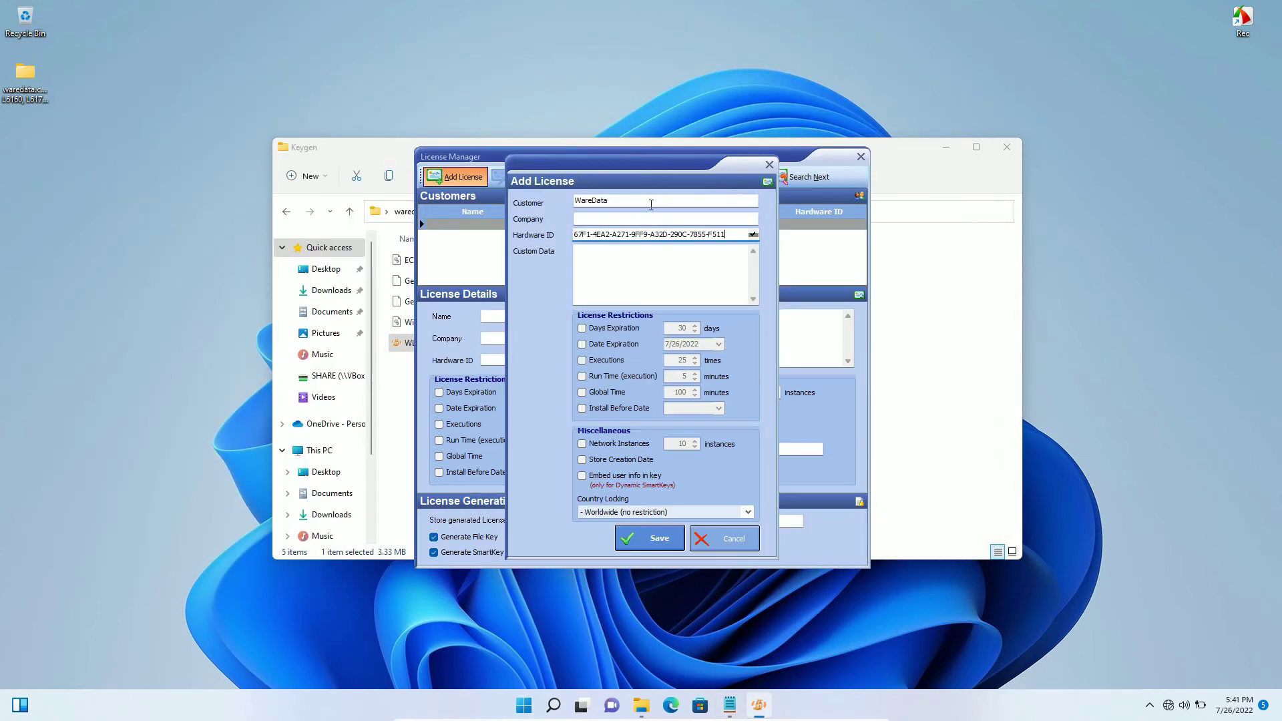
- Enter WareData.com as both the company and the custom data of the new license, and save it
left_click(630, 217)
type("Ware")
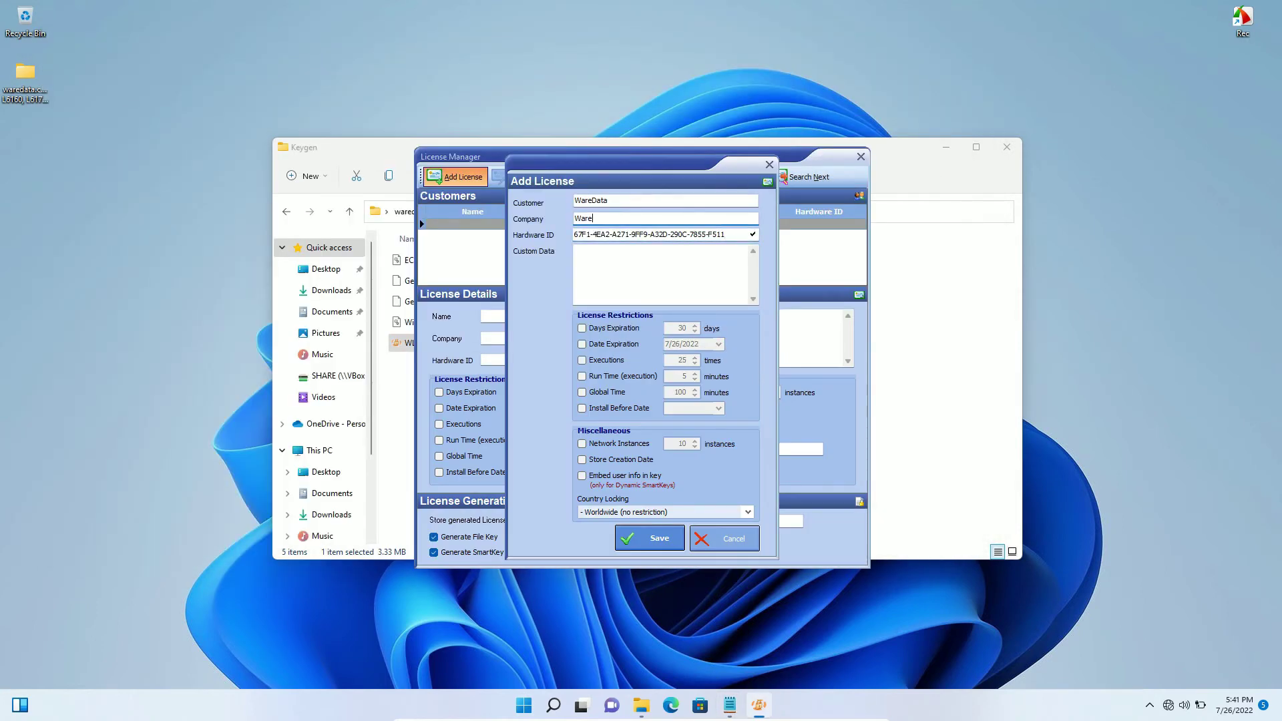
type("Data.com")
left_click(576, 251)
type("Ware")
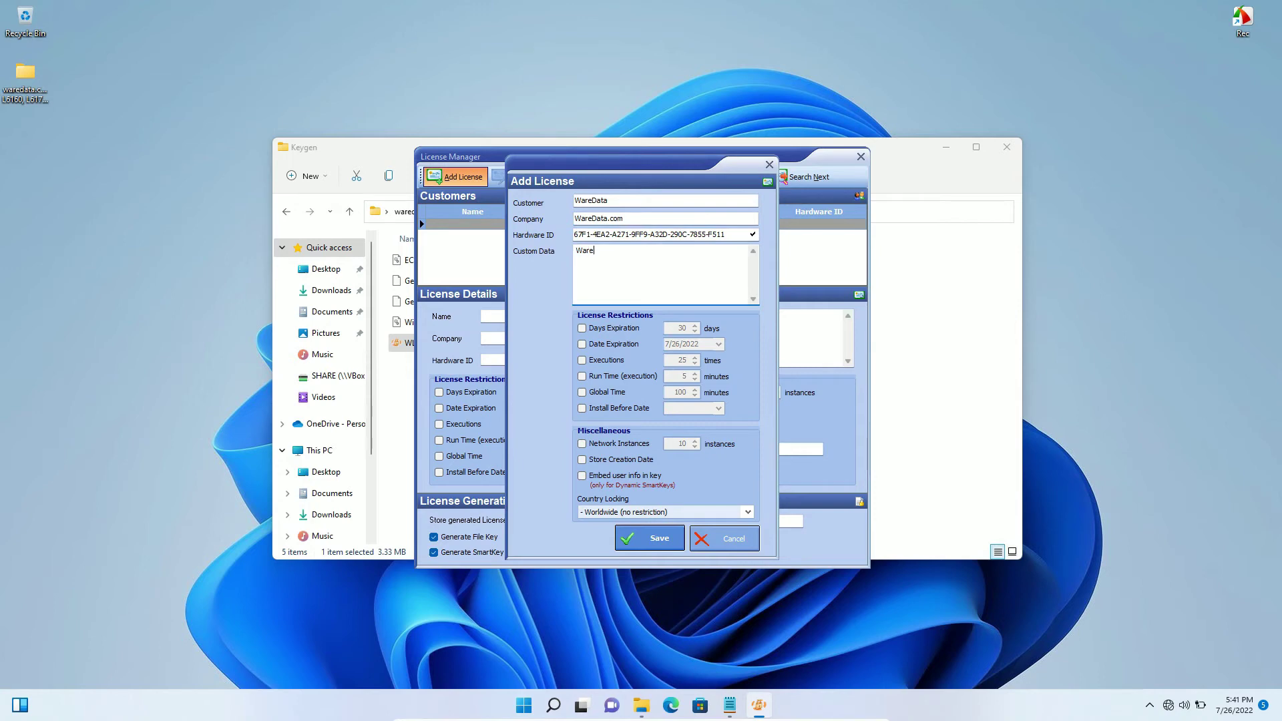
type("Data.com")
left_click(657, 546)
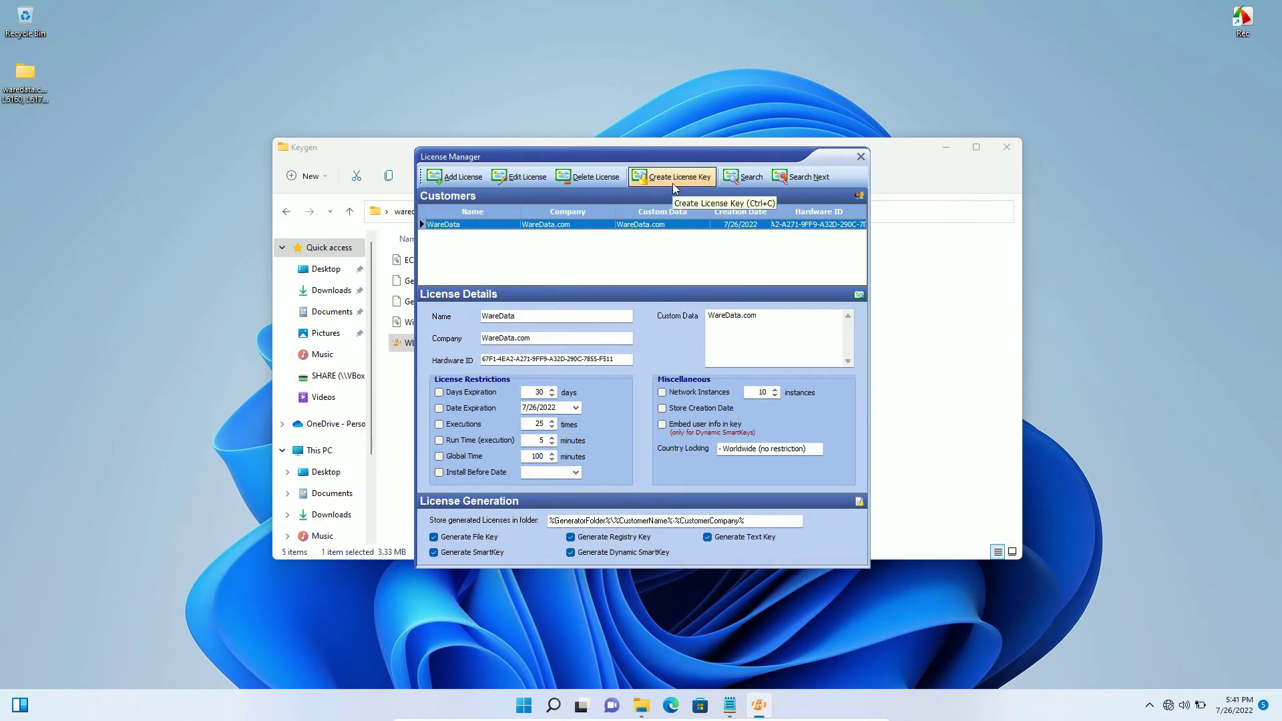
- Create the license key files for the WareData entry and close the License Manager
left_click(672, 178)
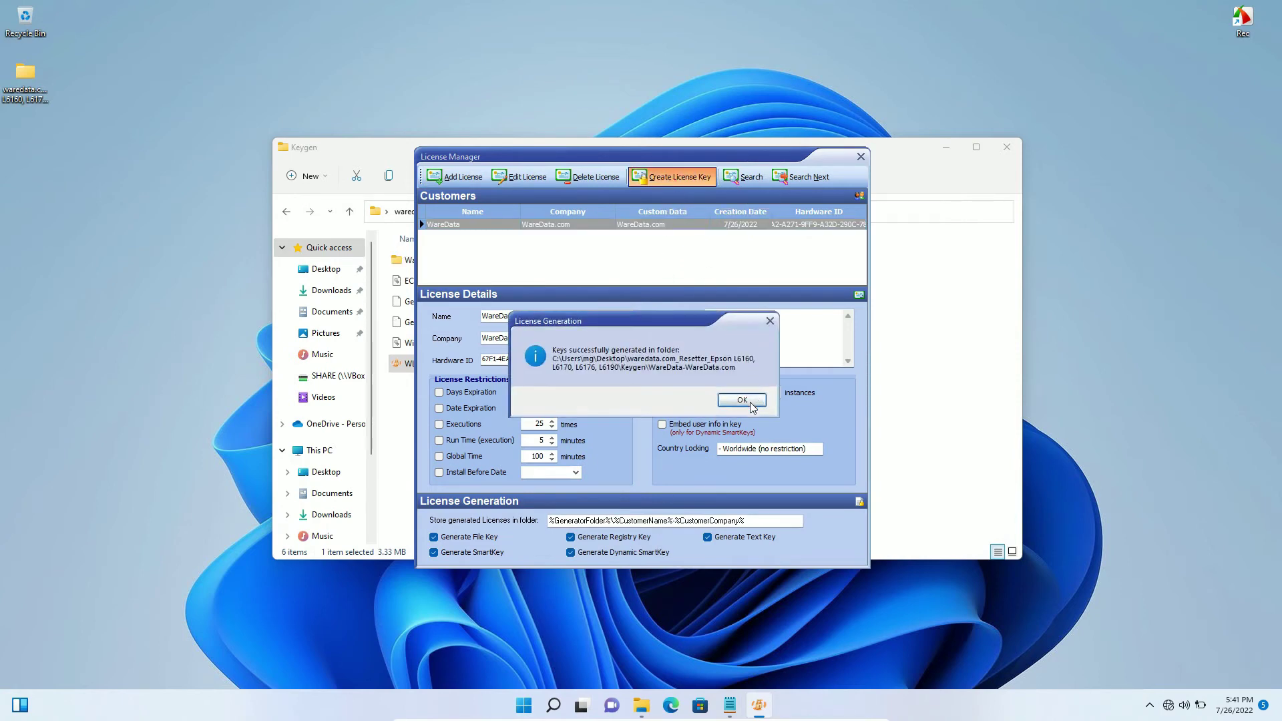
left_click(742, 401)
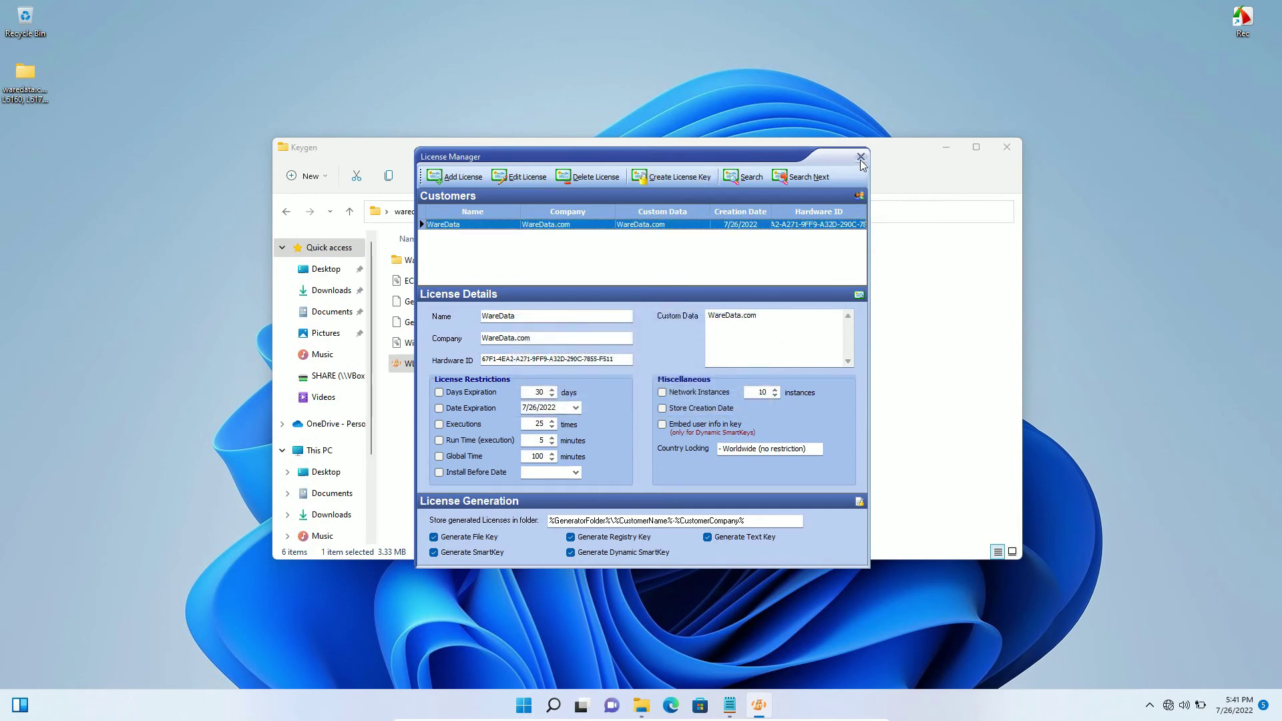
left_click(861, 158)
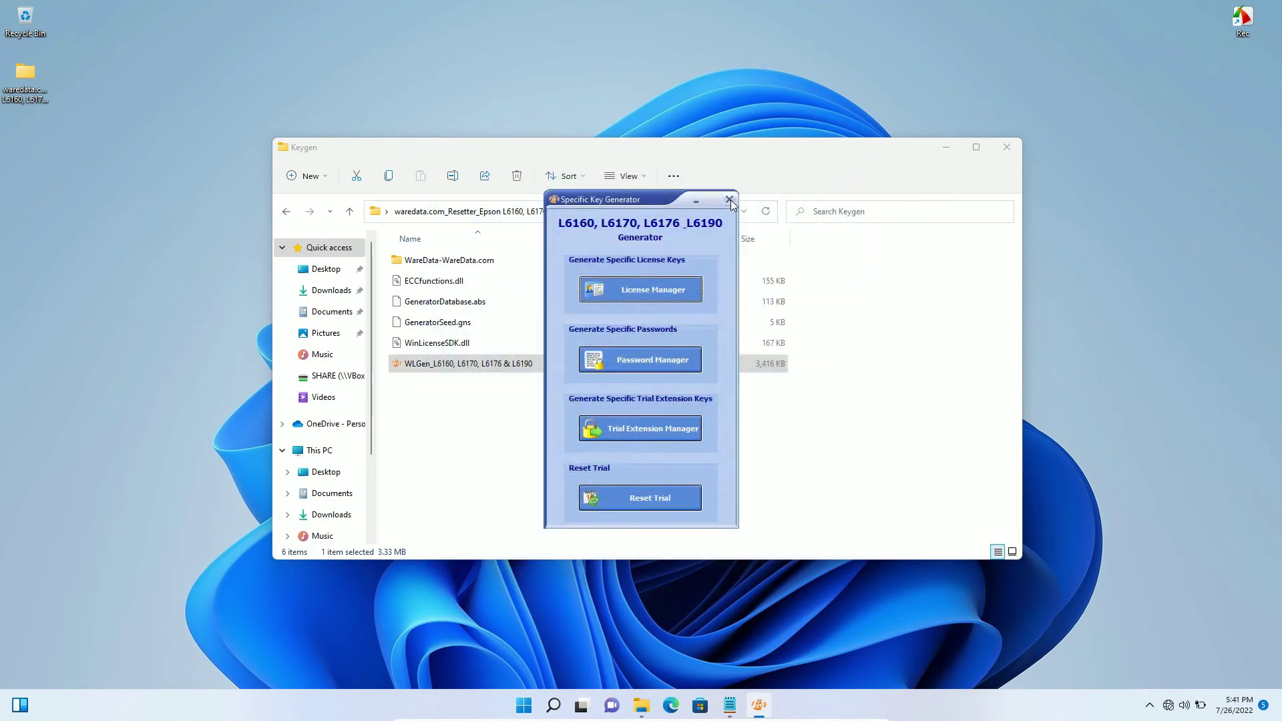
- Close the key generator and copy all the generated license files from the WareData-WareData.com folder
left_click(730, 200)
left_click(504, 260)
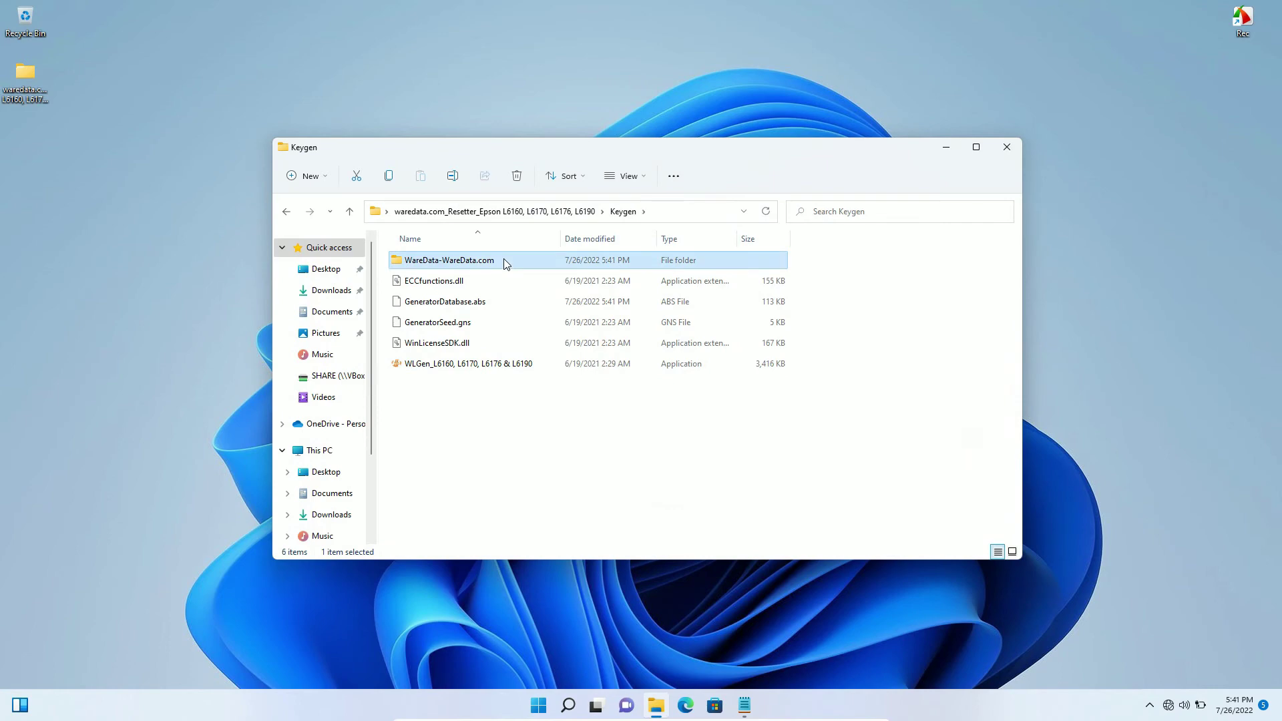
double_click(503, 260)
left_click(485, 367)
left_click_drag(485, 367, 428, 265)
right_click(428, 265)
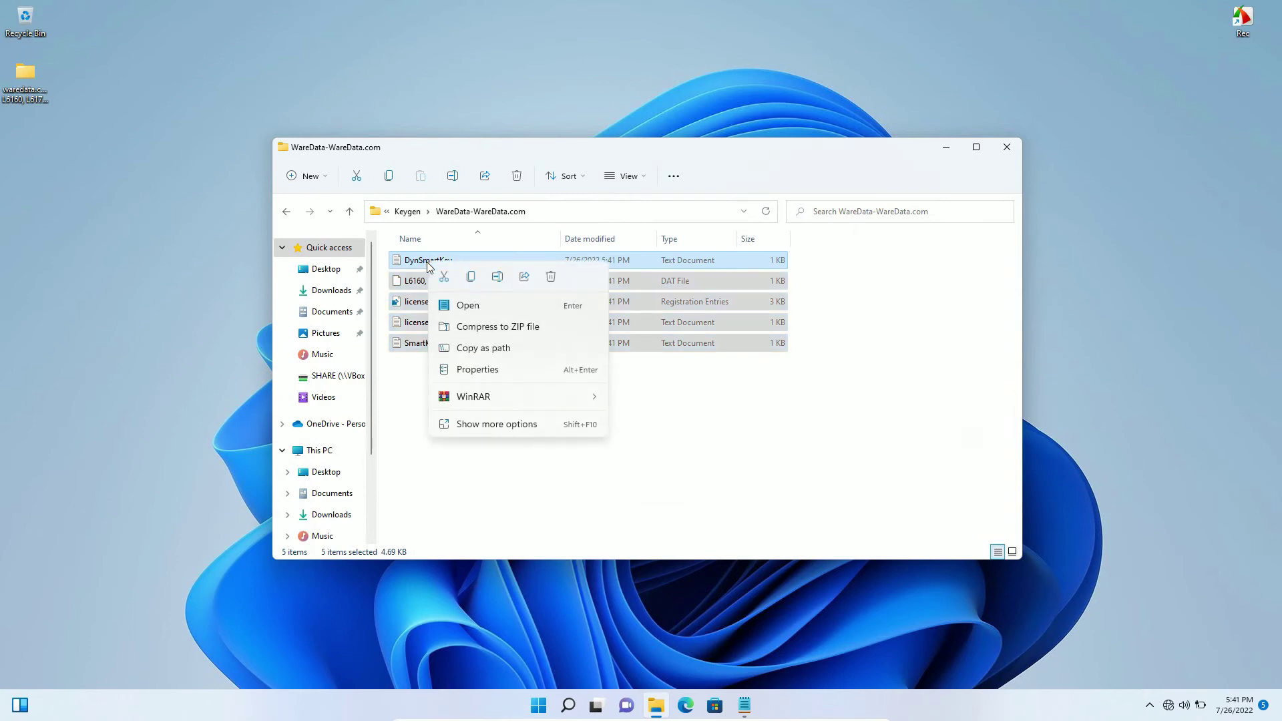
left_click(472, 276)
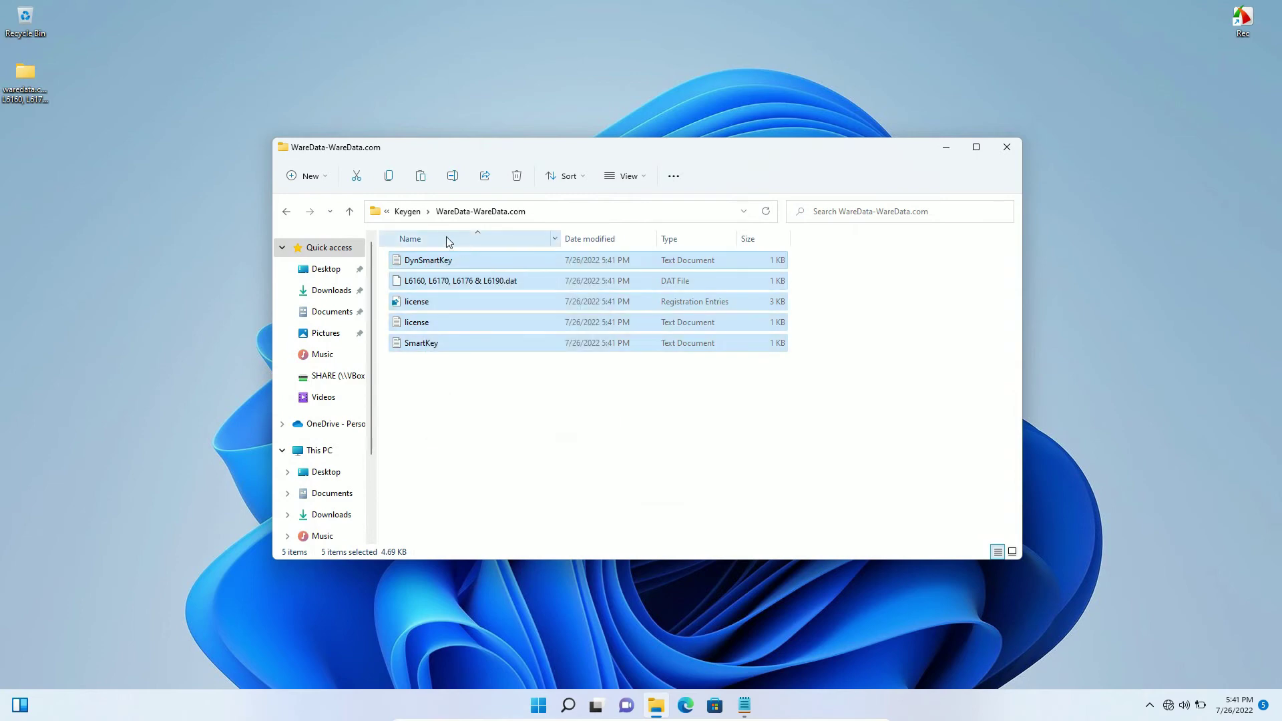
- Paste the copied license files into the main waredata.com_Resetter_Epson L6160, L6170, L6176, L6190 folder
left_click(408, 212)
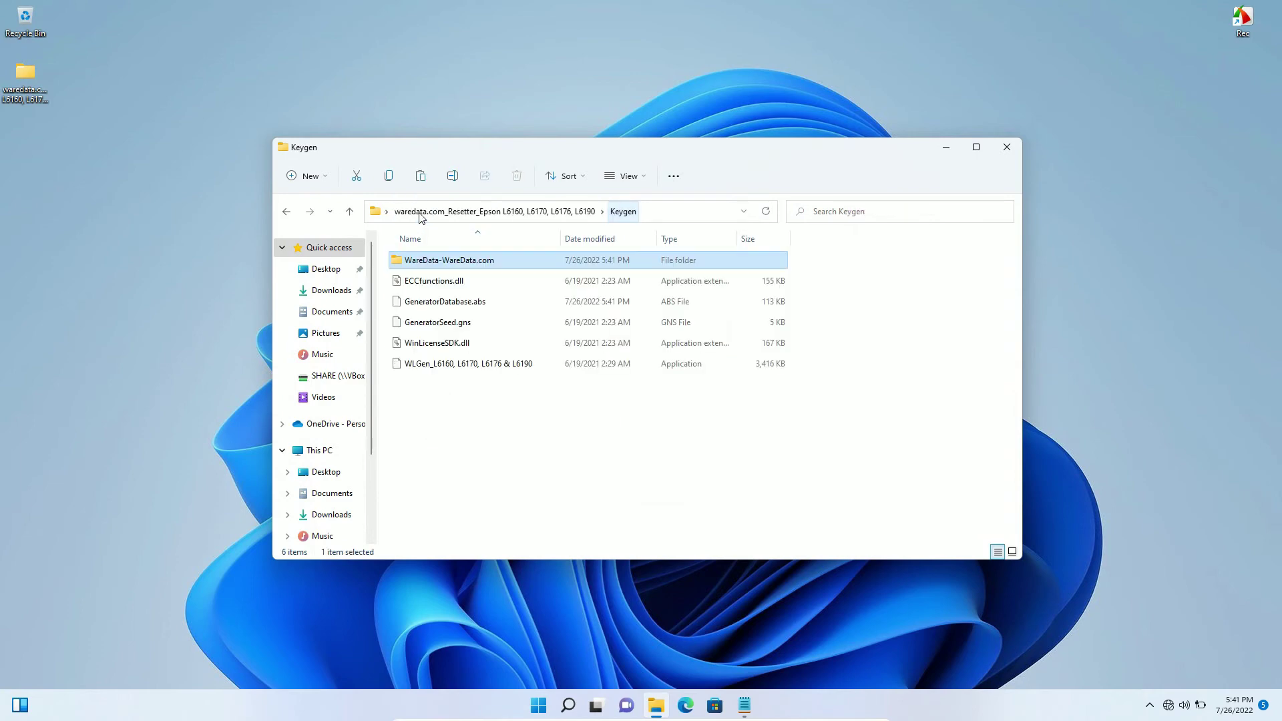
left_click(524, 214)
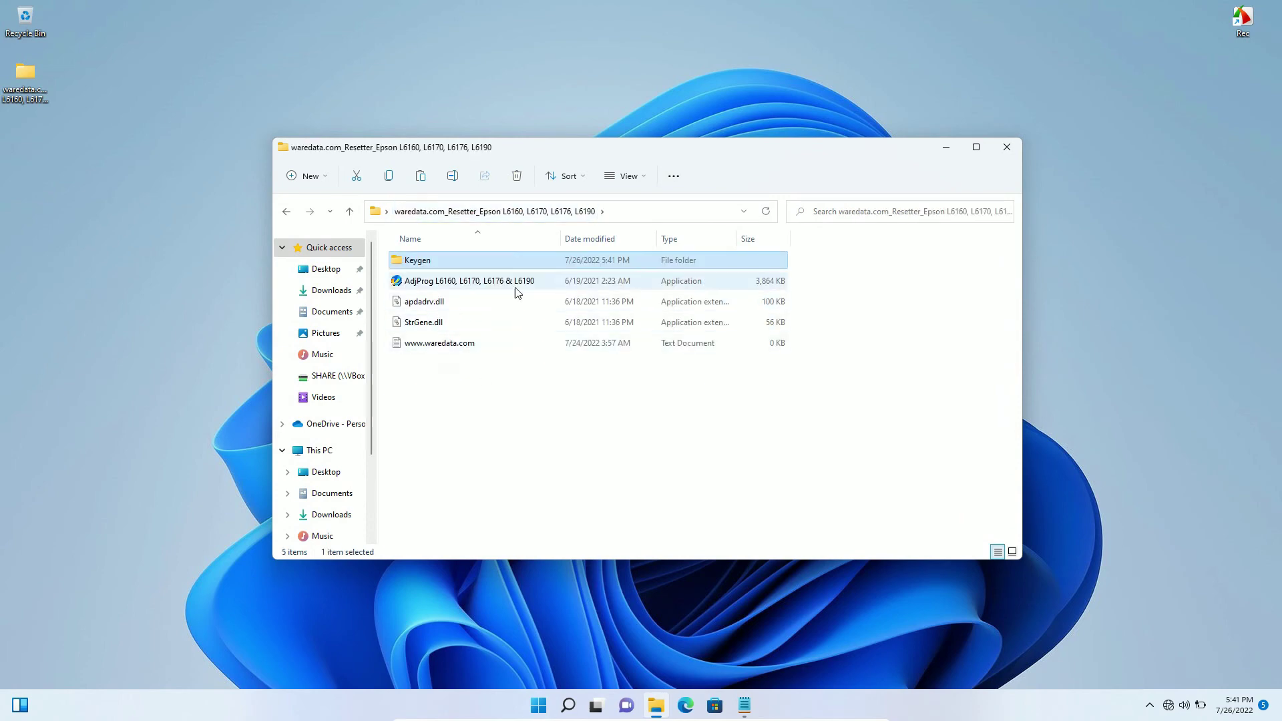
right_click(469, 392)
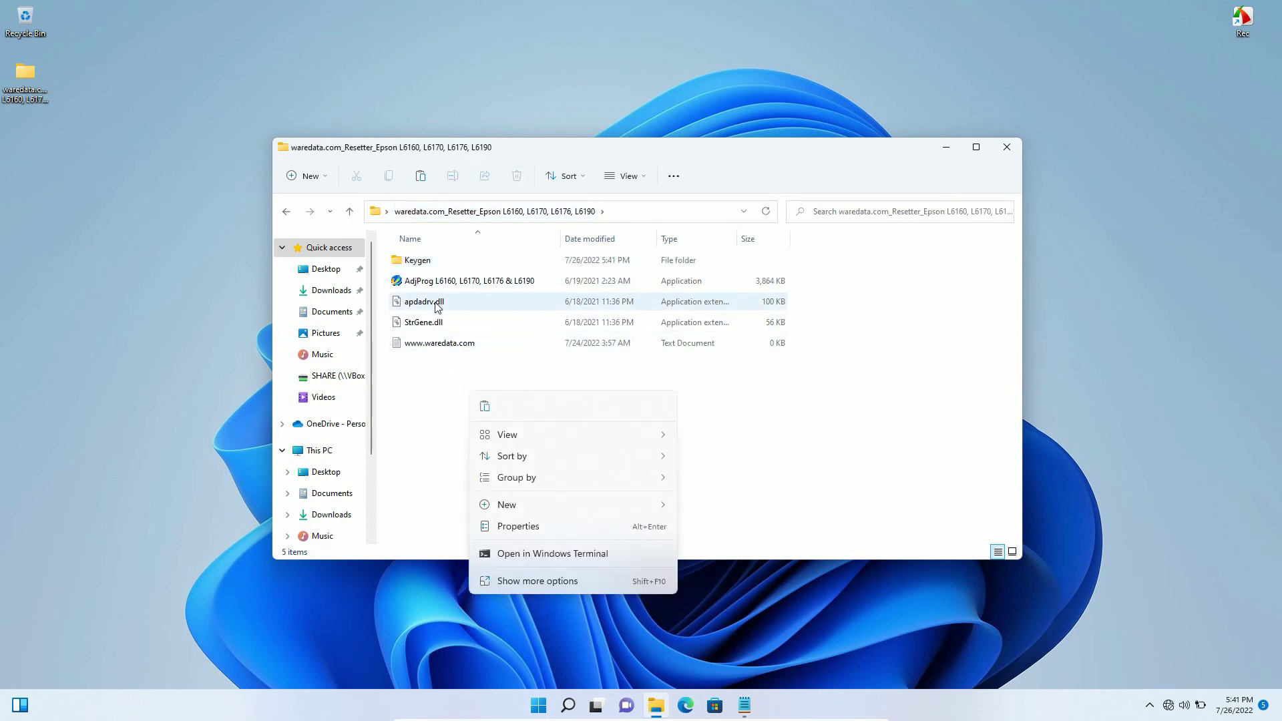
left_click(485, 406)
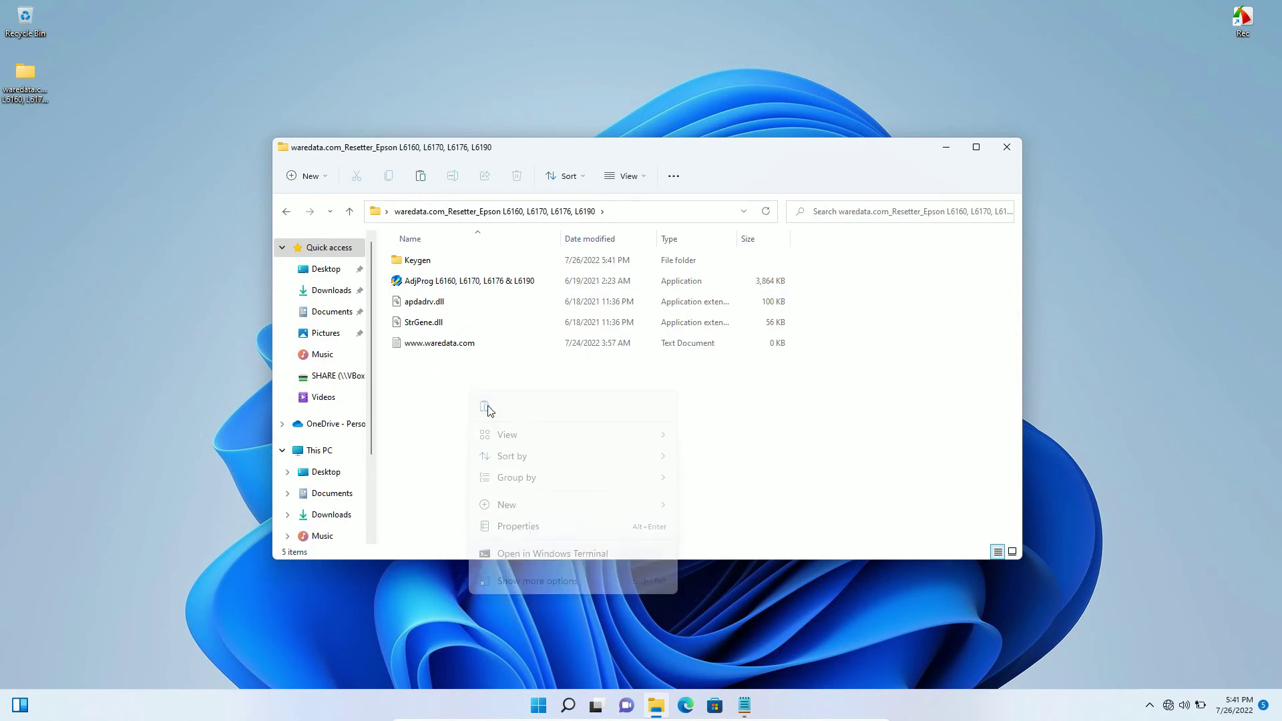
- Launch AdjProg L6160, L6170, L6176 & L6190, dismiss the registration notice, and choose L6160 as the printer model
double_click(539, 282)
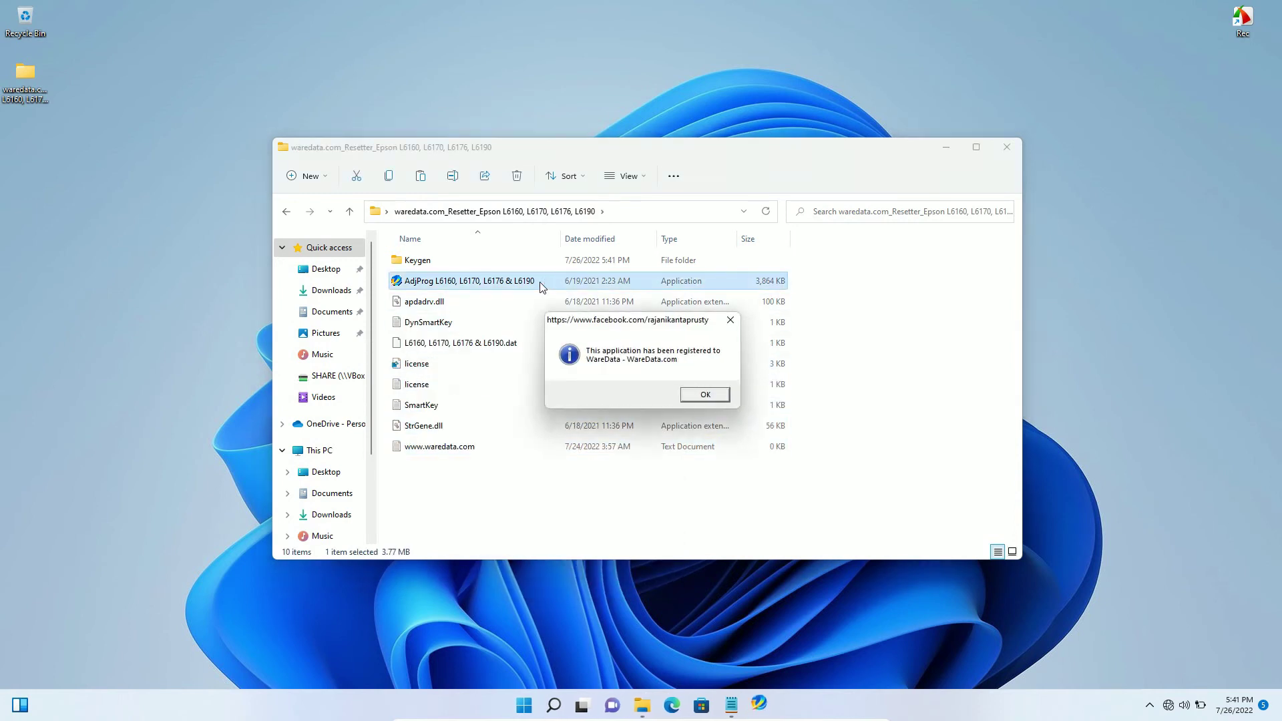
left_click(701, 394)
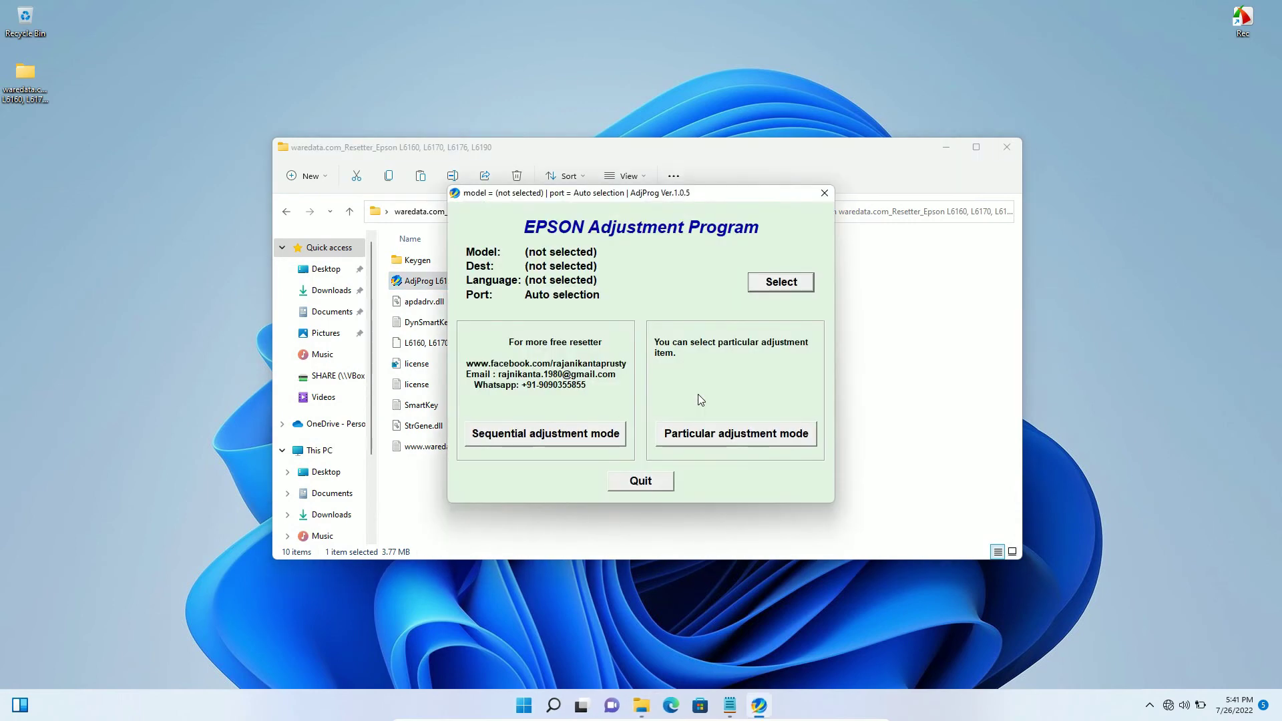
left_click(777, 283)
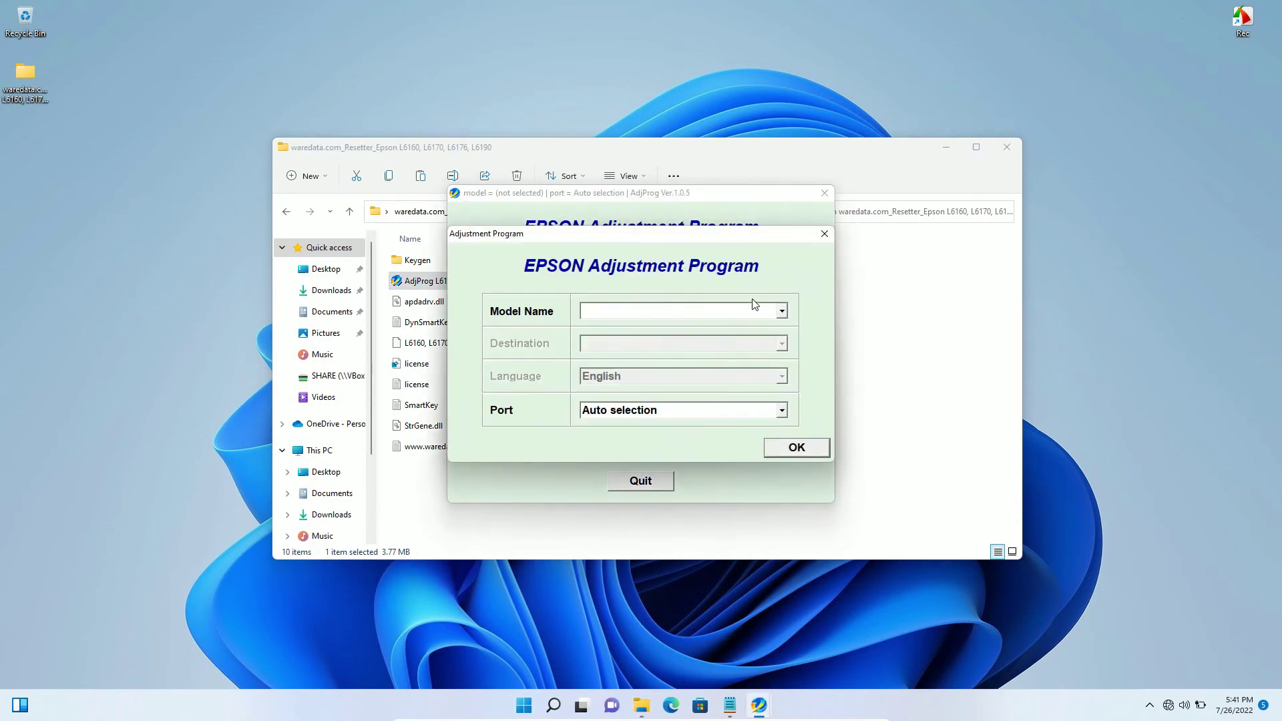
left_click(731, 311)
left_click(721, 326)
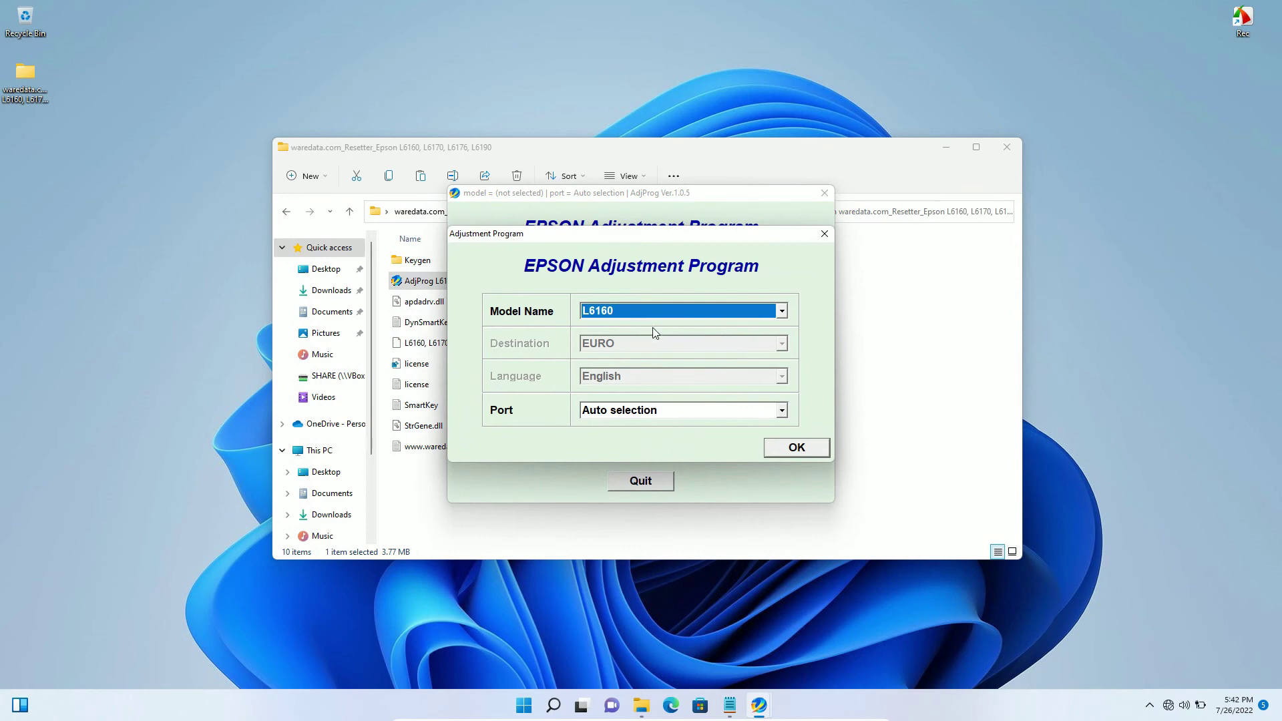
left_click(786, 447)
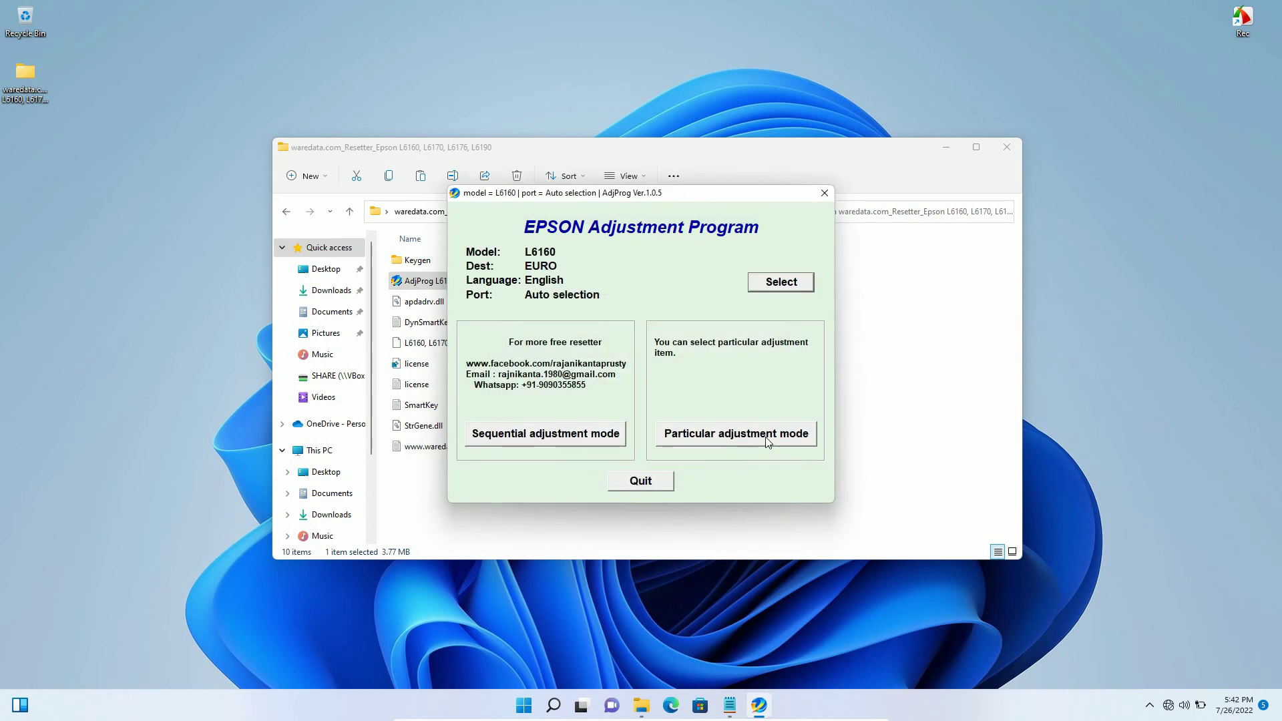
- View the Waste ink pad counter page in Particular adjustment mode, and return to the program's main window
left_click(767, 442)
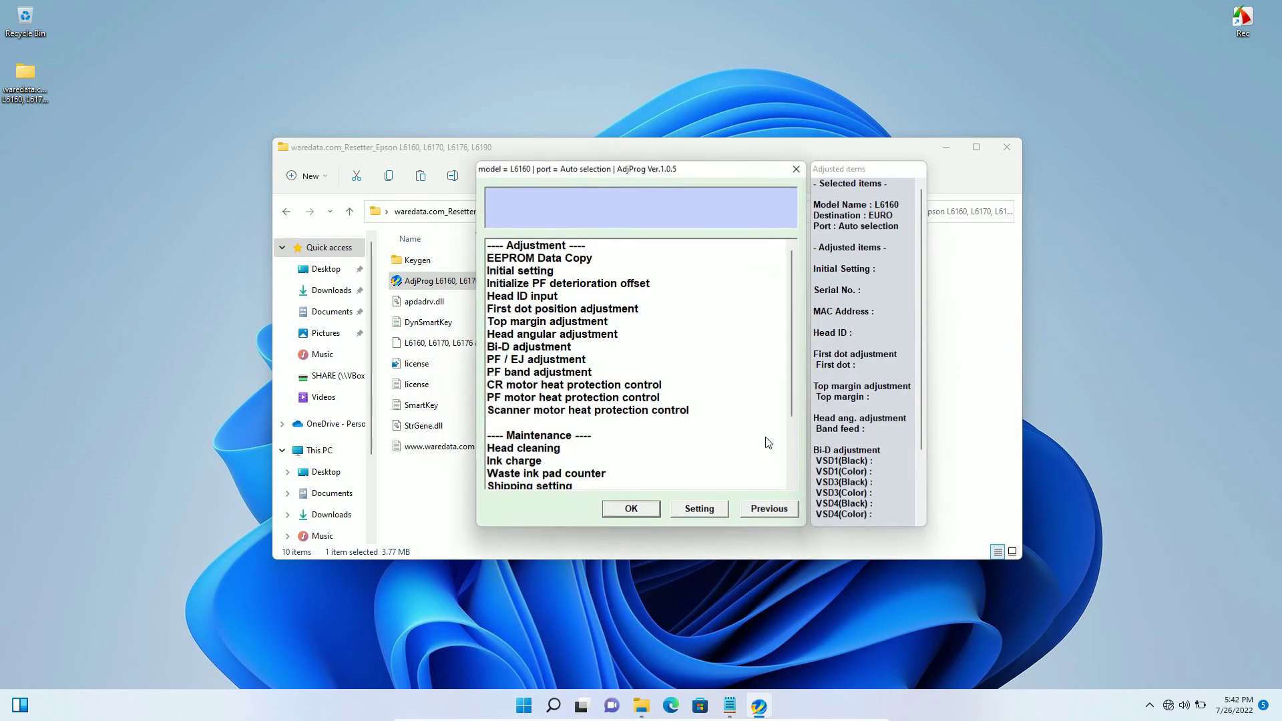
left_click(565, 473)
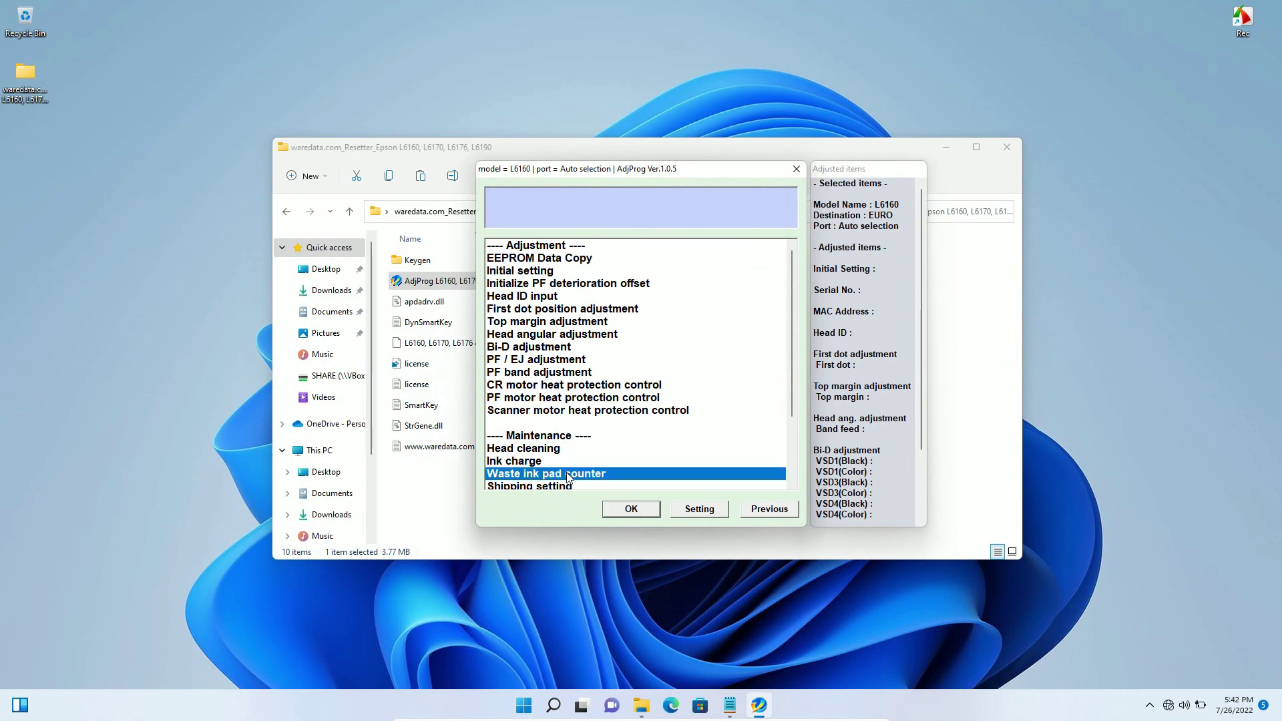
left_click(631, 509)
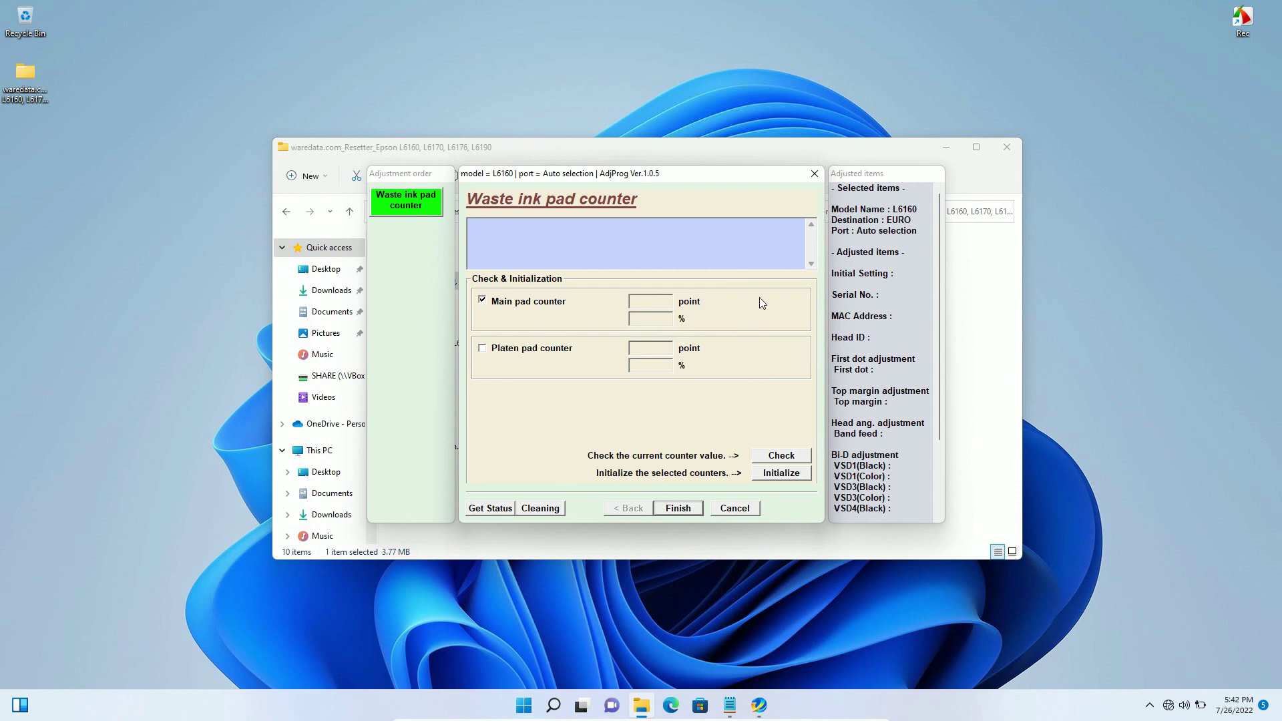
left_click(815, 174)
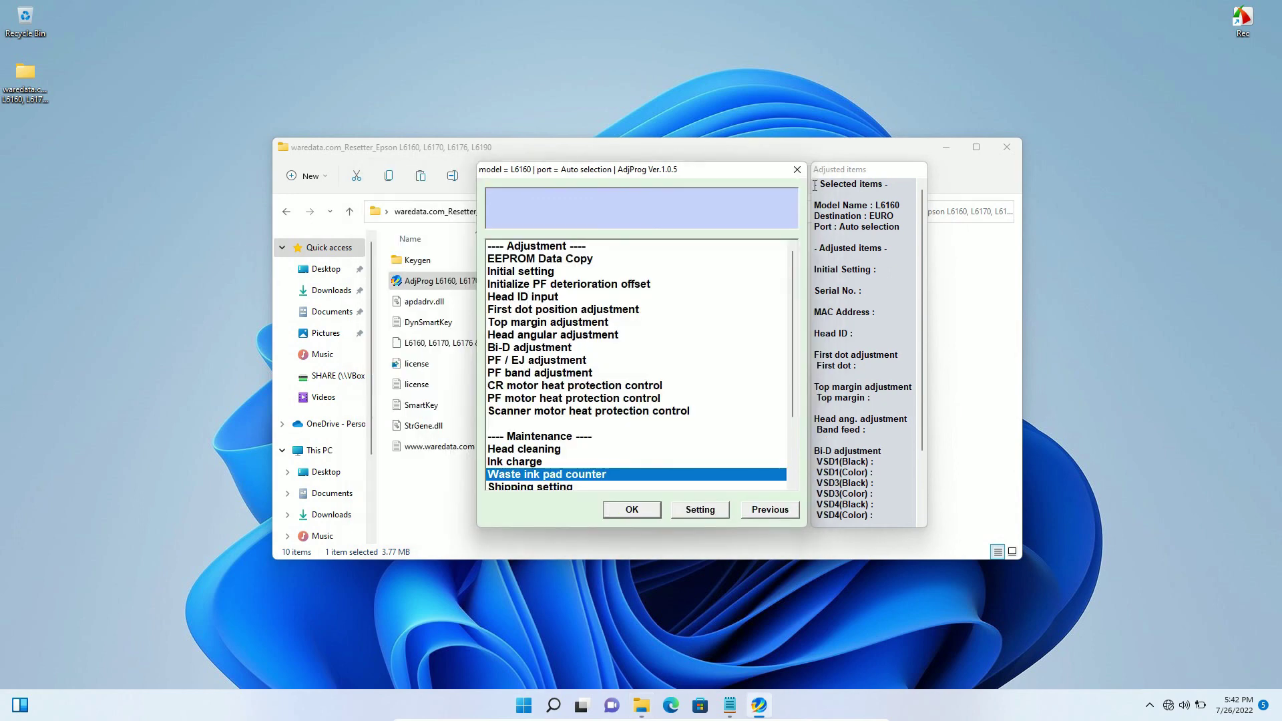
left_click(797, 171)
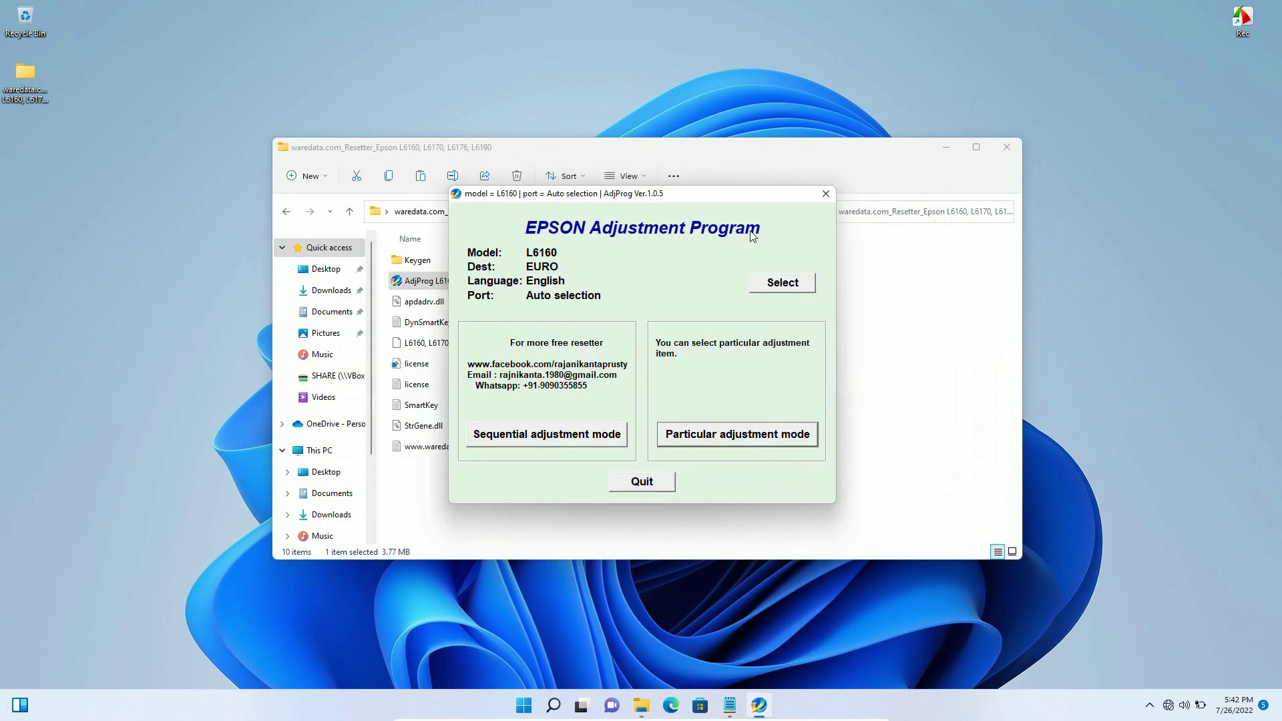
left_click(1146, 240)
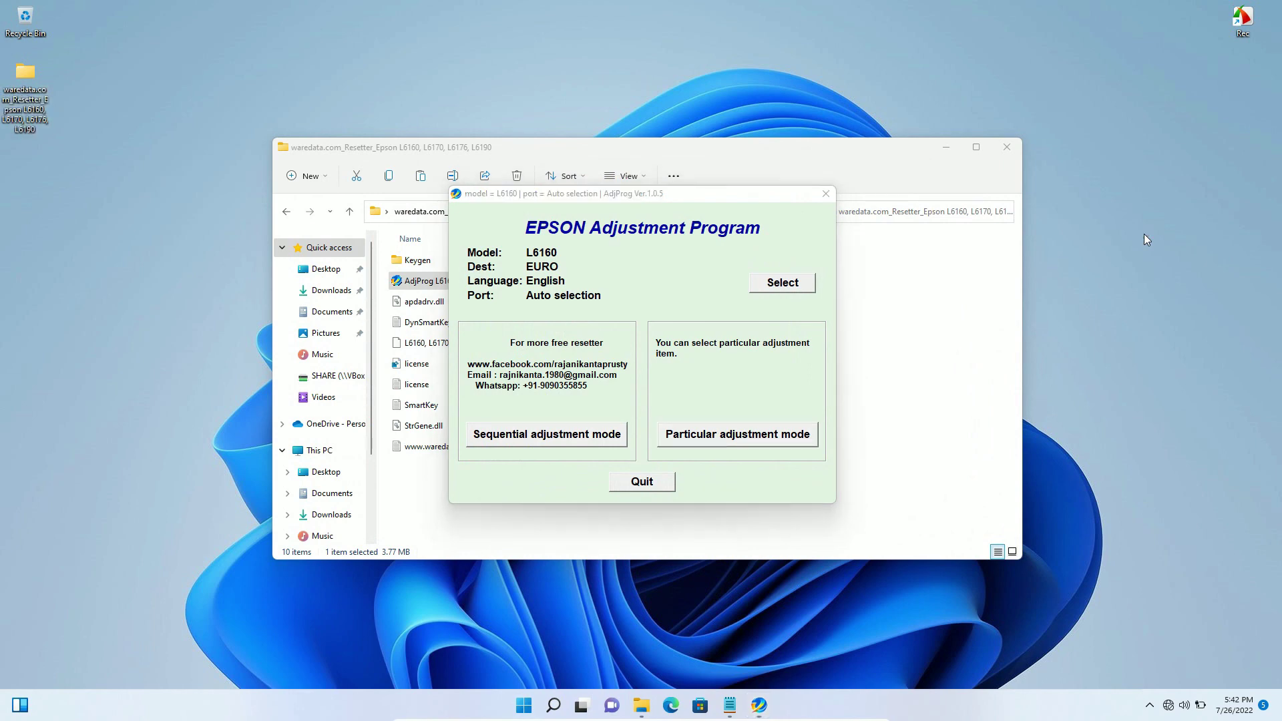